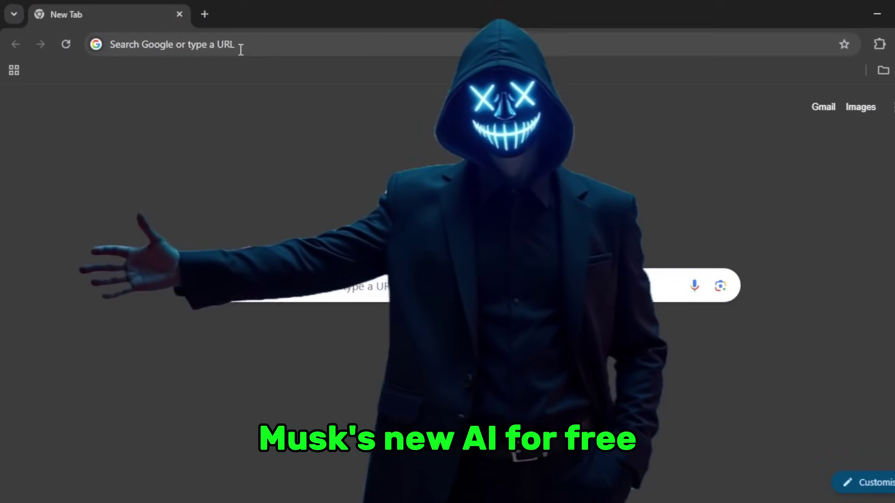
Step: Open ChatGPT in image mode and begin typing the 'A young woman with purple hair' bedroom prompt
click(240, 45)
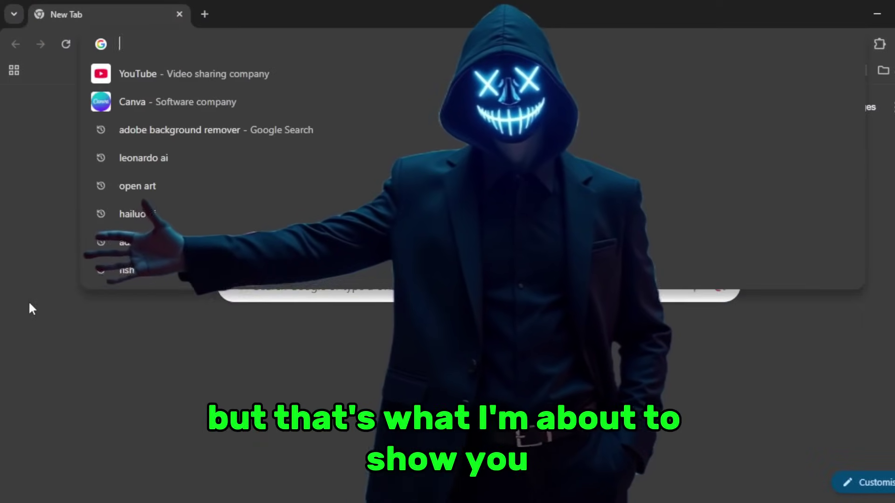
click(30, 303)
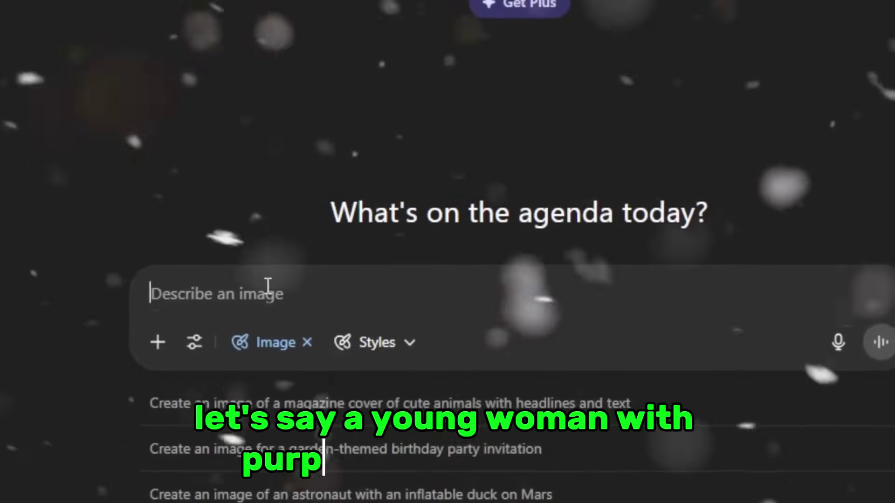
text(A YO)
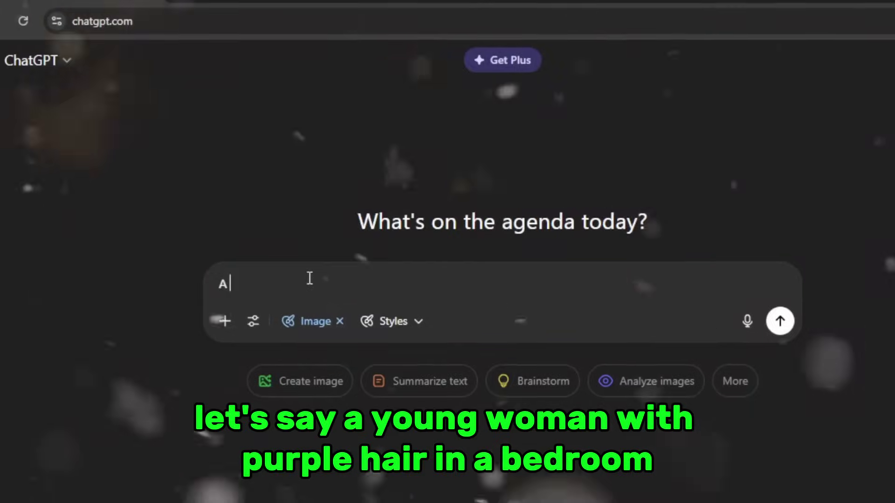
text(UNG WO)
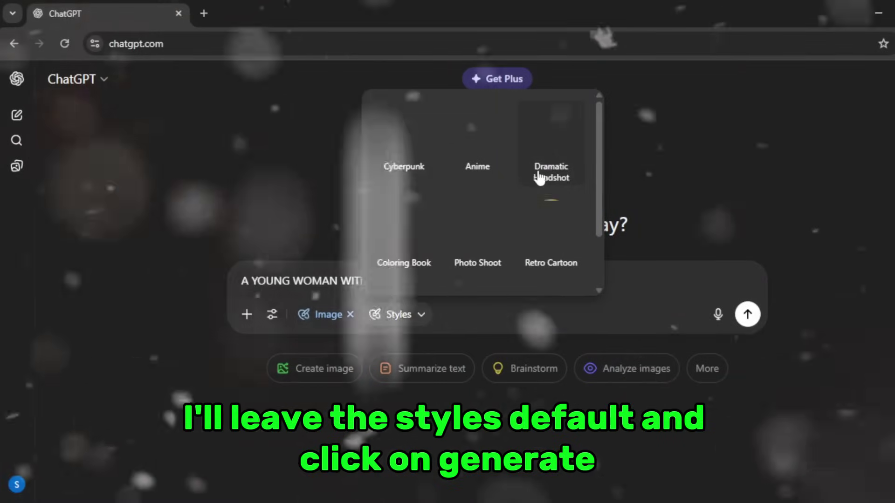
scroll(543, 196, down, 3)
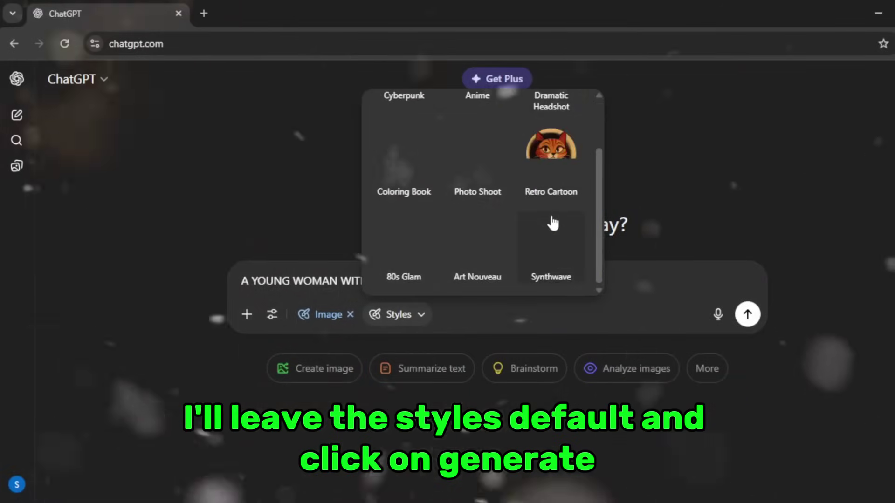
scroll(549, 219, up, 3)
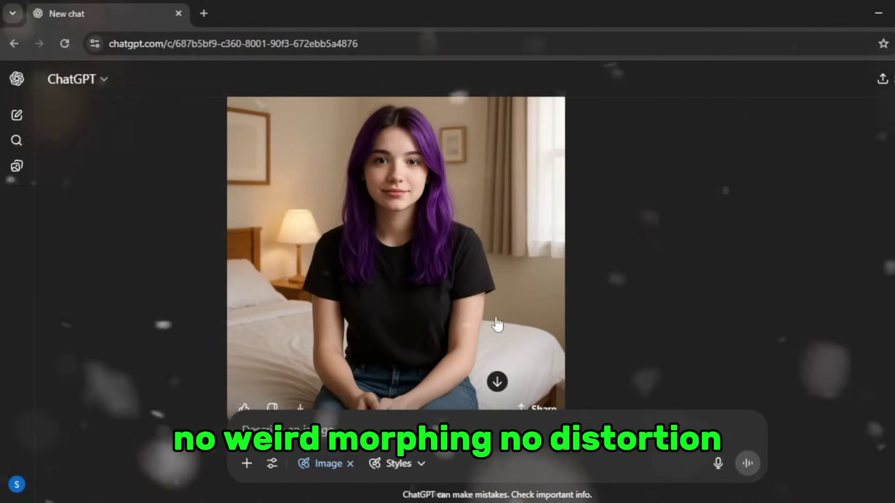
Step: Ask ChatGPT to add a pink-haired woman beside the purple-haired one, then view the result full-size
click(496, 322)
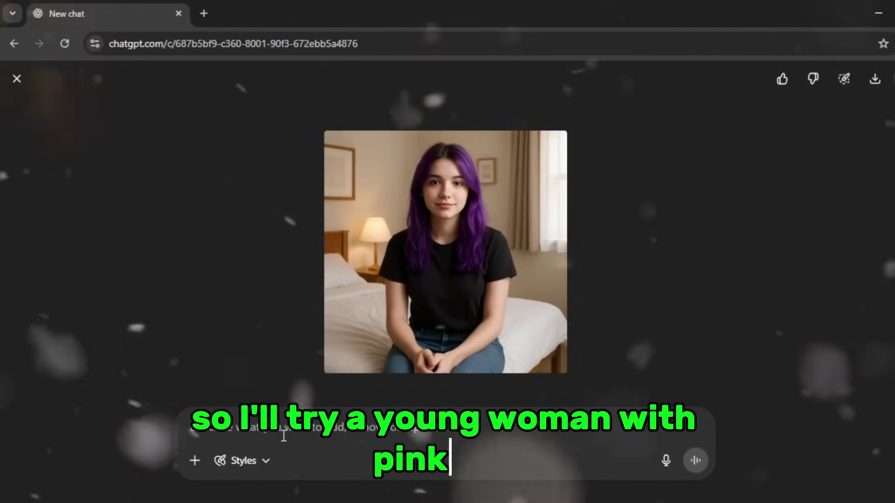
key(ctrl+v)
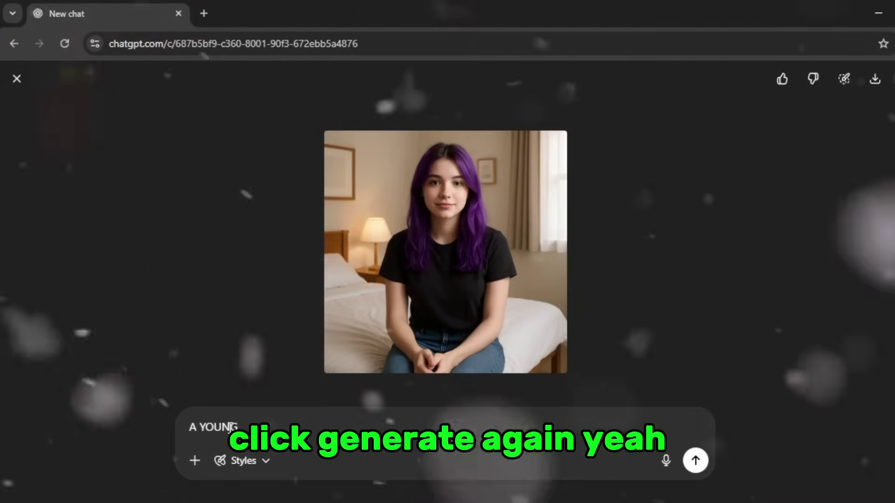
key(Return)
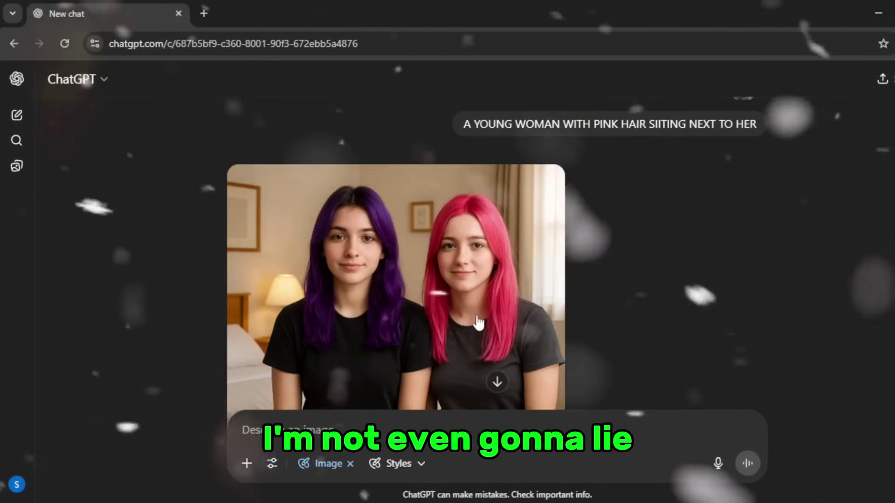
scroll(450, 302, down, 1)
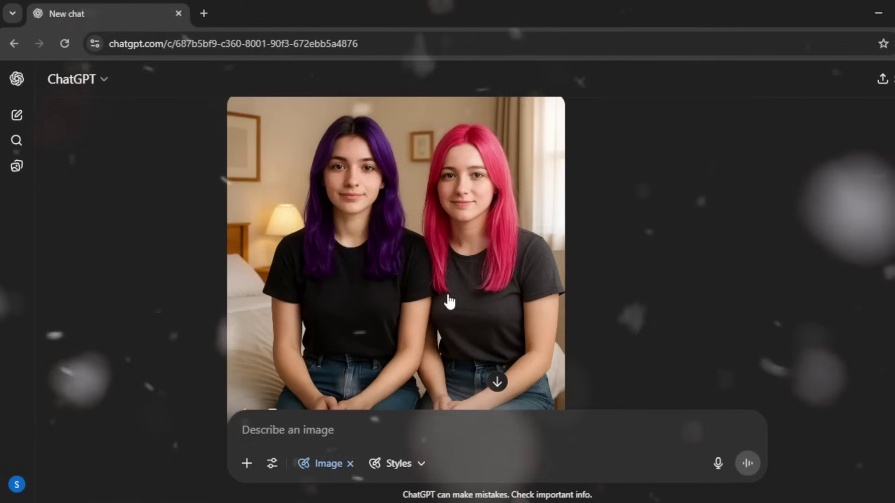
click(449, 301)
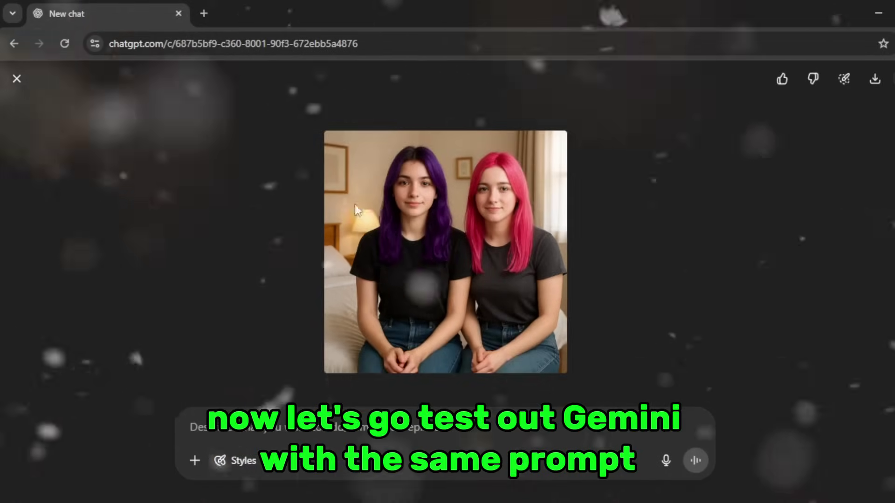
click(16, 79)
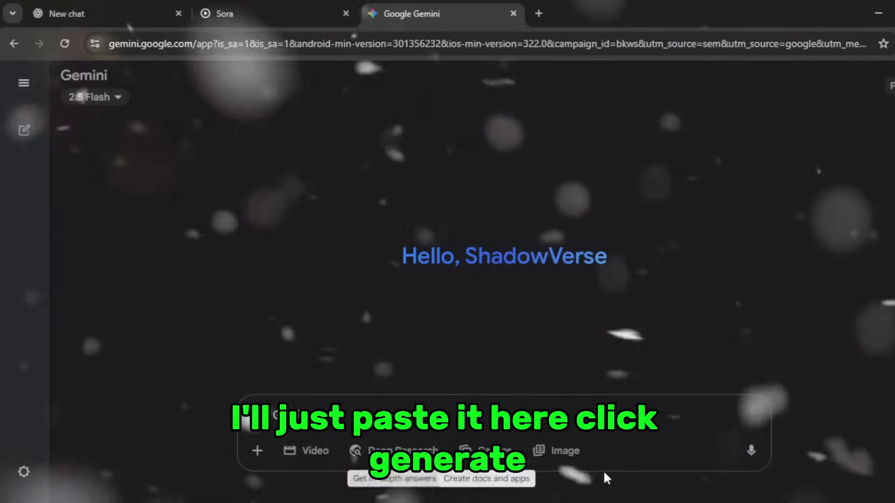
Step: Generate the purple-hair bedroom image in Gemini with Image mode on and the pasted prompt
click(558, 452)
text(A YOUNG WOMAN WITH PURPLE HAIR IN A BEDROOM)
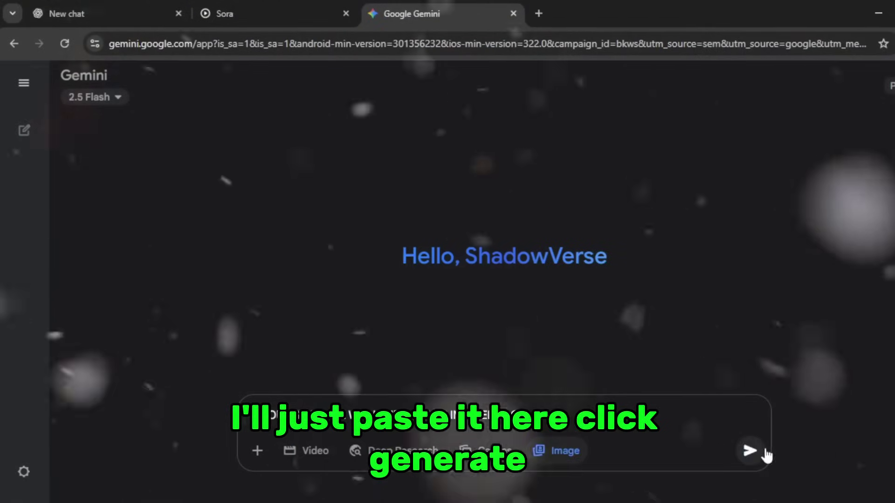
click(757, 455)
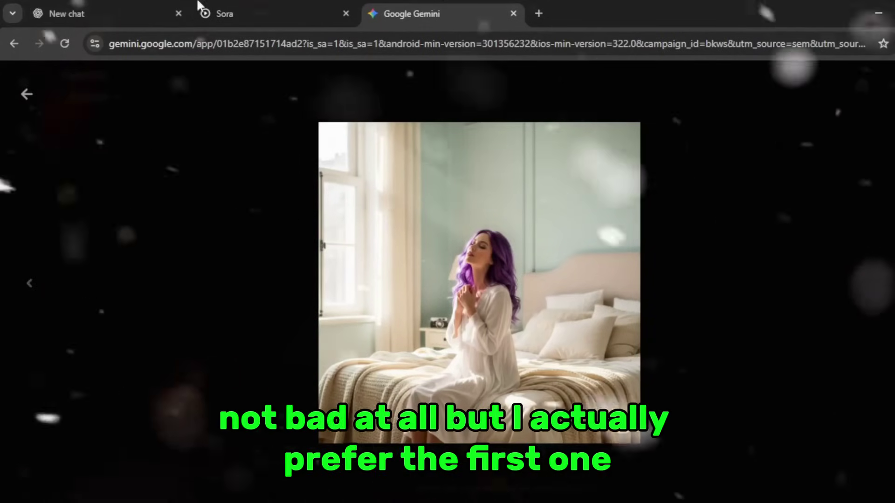
Step: Compare Gemini's image with ChatGPT's result, then begin a new Gemini prompt starting 'sELFIE'
click(104, 6)
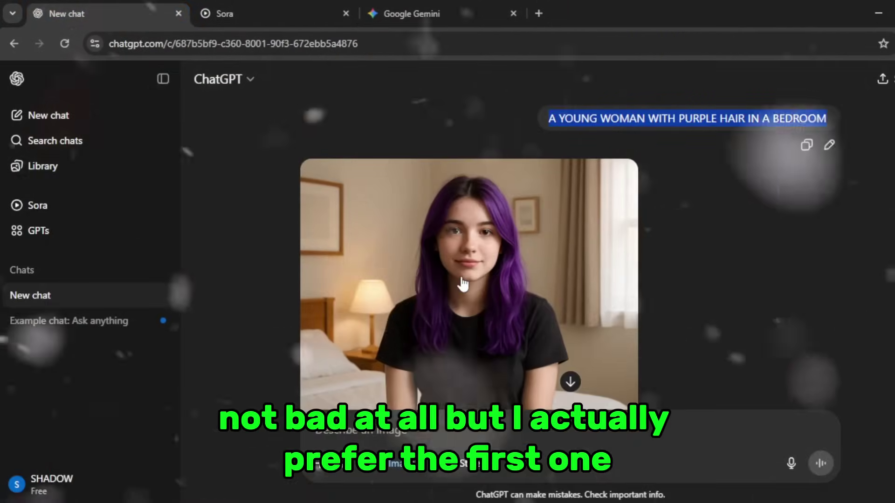
scroll(478, 257, down, 2)
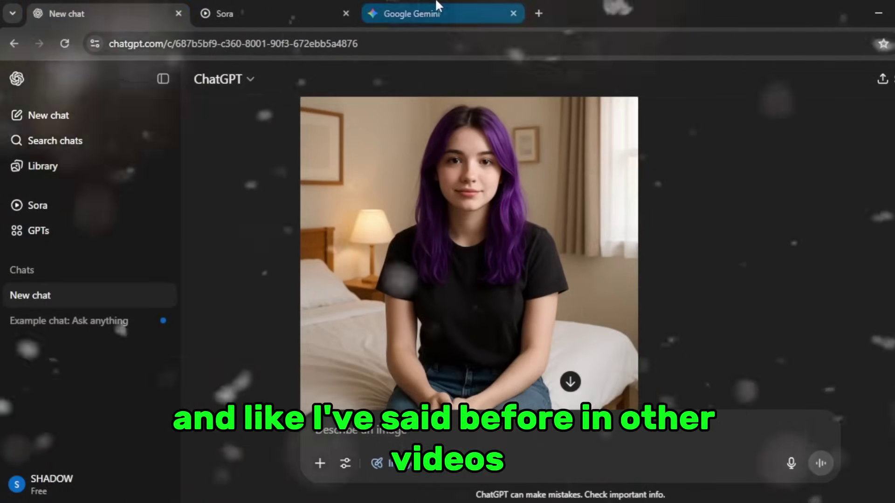
click(410, 14)
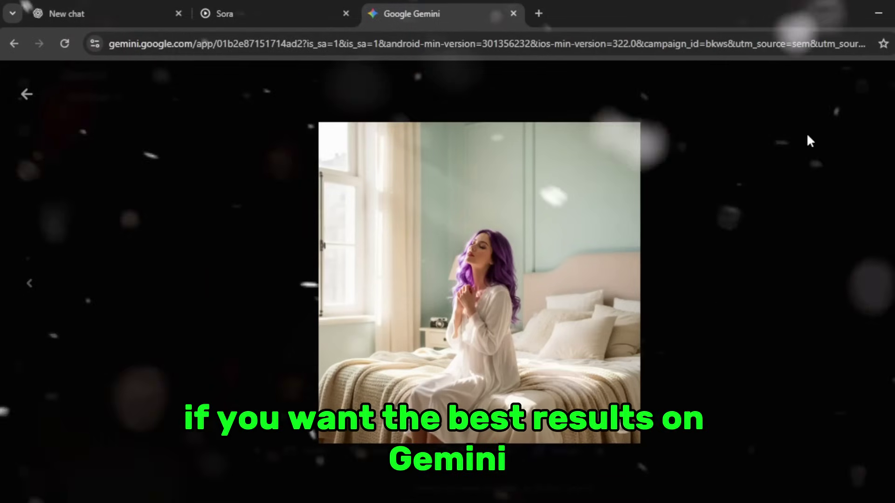
click(41, 103)
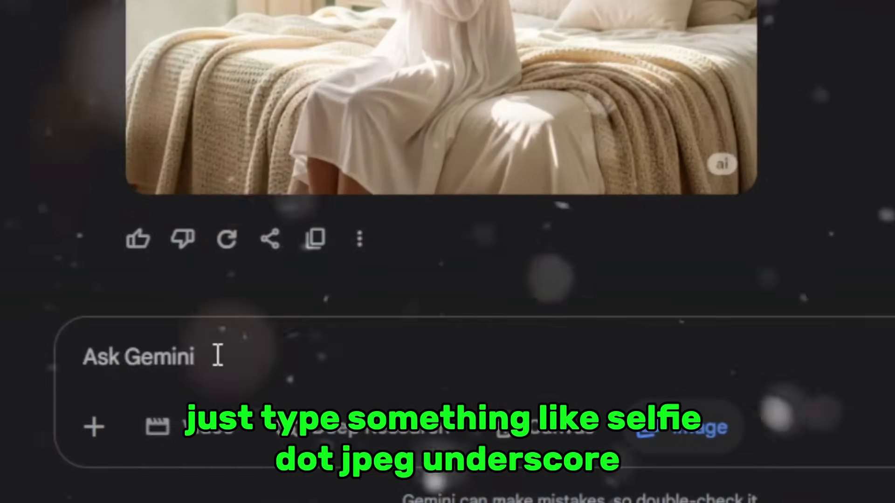
click(218, 355)
text(s)
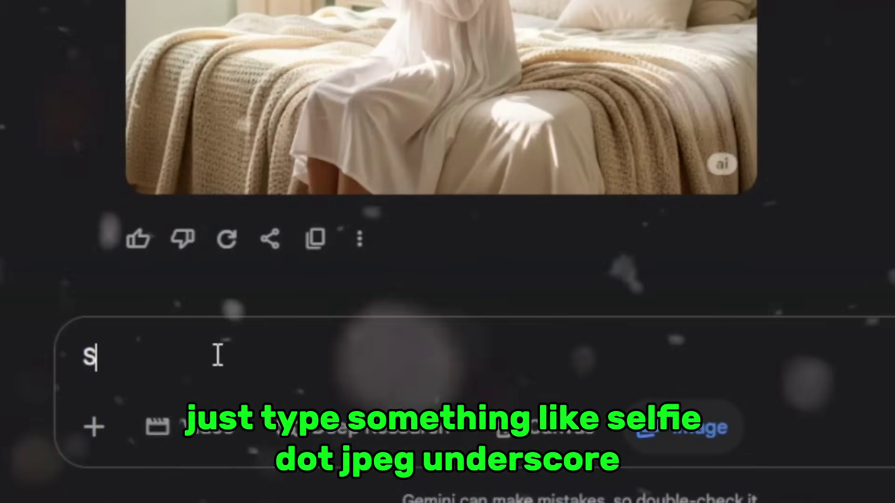
text(ELFIE)
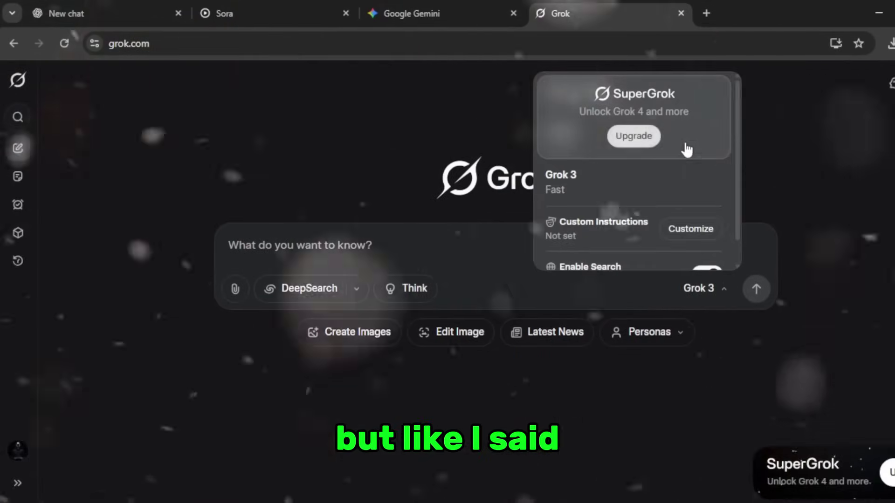
Step: Request a Grok image by pasting the purple-hair bedroom prompt with a SELFIE prefix
scroll(643, 176, down, 1)
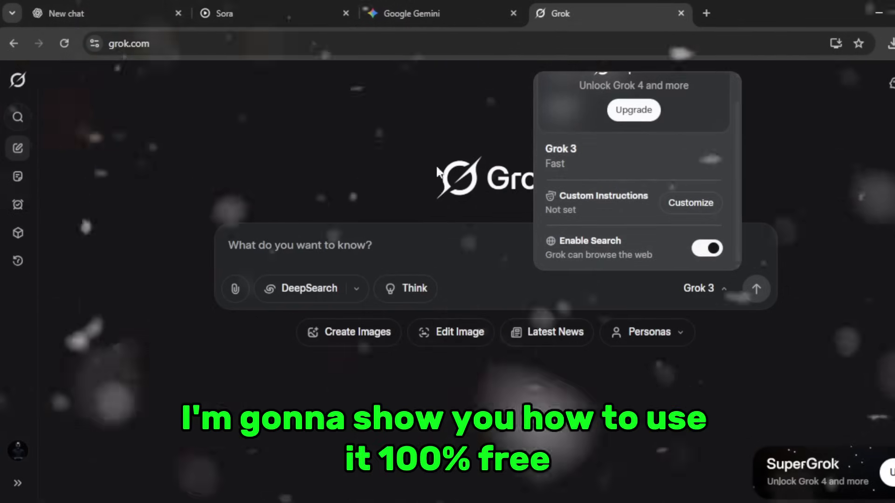
click(372, 302)
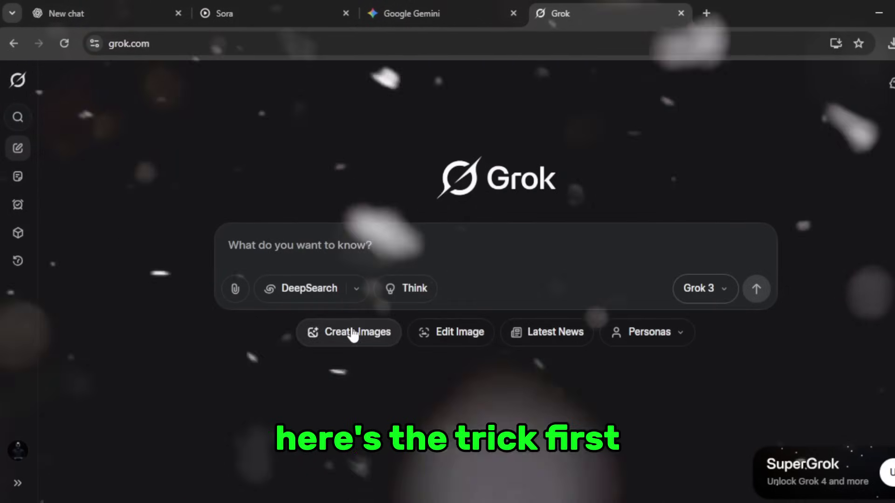
click(351, 333)
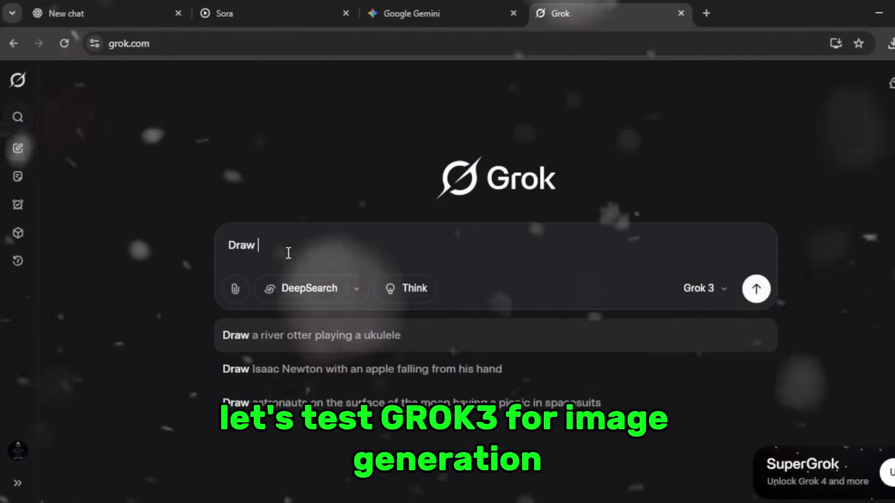
text(A YOUNG WOMAN WITH PURPLE HAIR IN A BEDROOM)
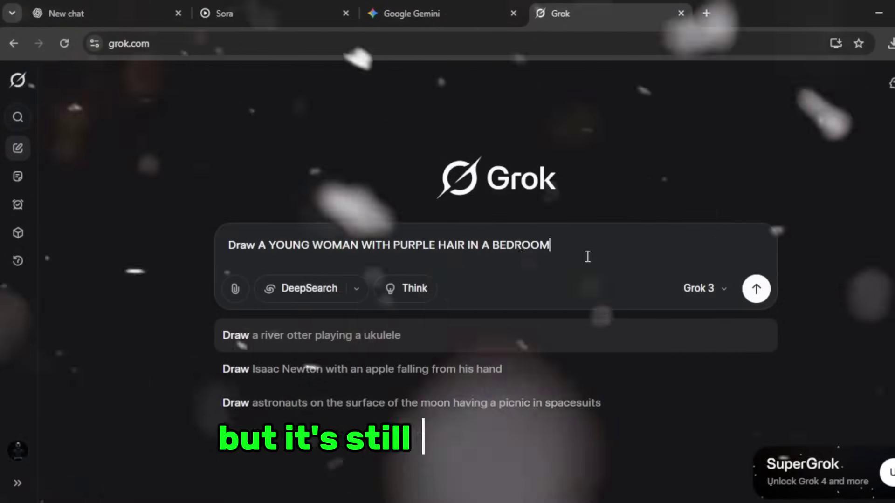
click(550, 252)
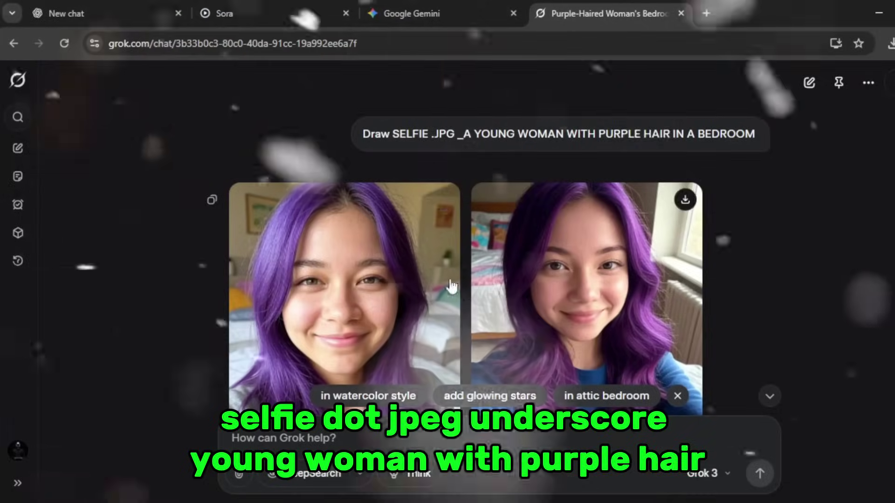
Step: Open the first selfie image in Grok's editor, then return to the purple-haired woman chat
click(401, 275)
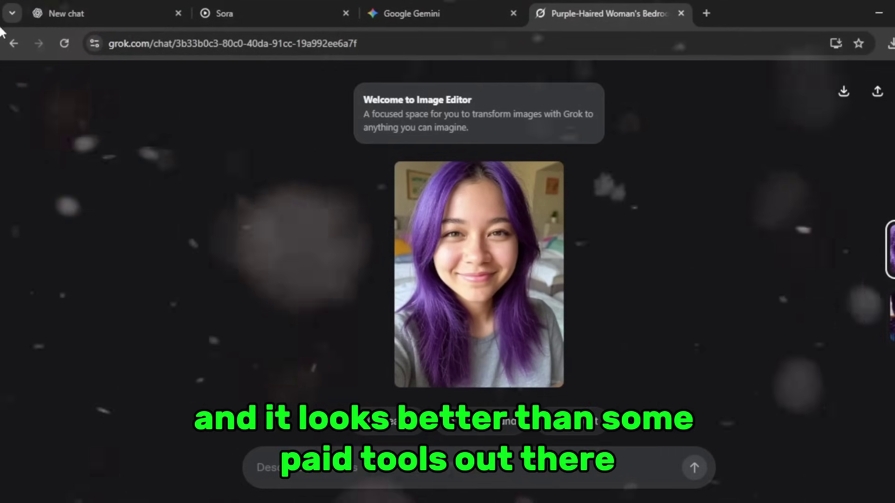
click(11, 44)
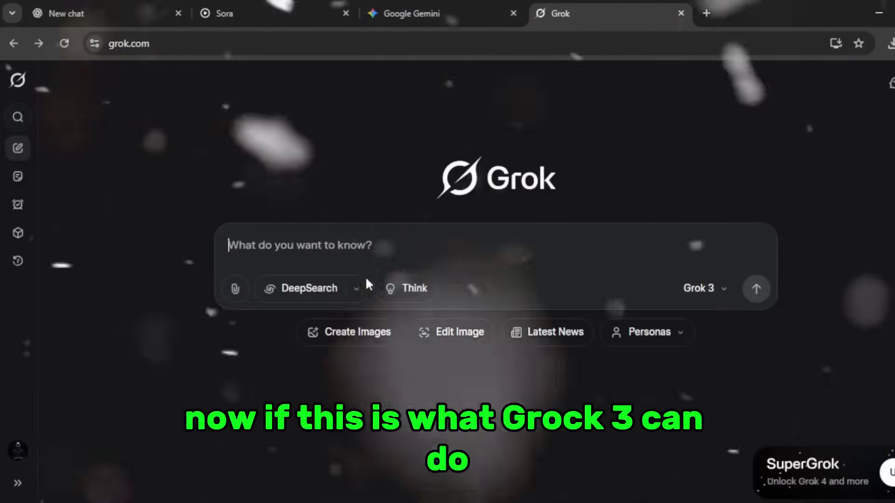
click(38, 44)
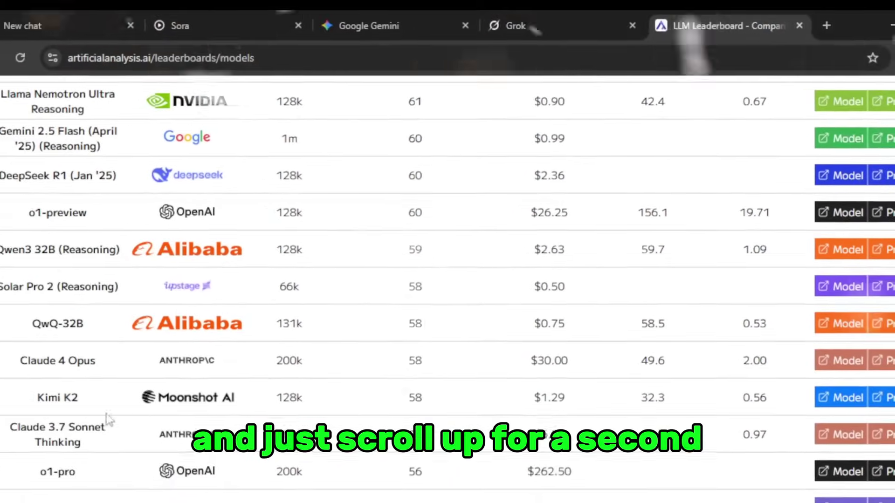
Step: Scroll to the top of the Artificial Analysis leaderboard to review the leading models
scroll(261, 398, up, 1)
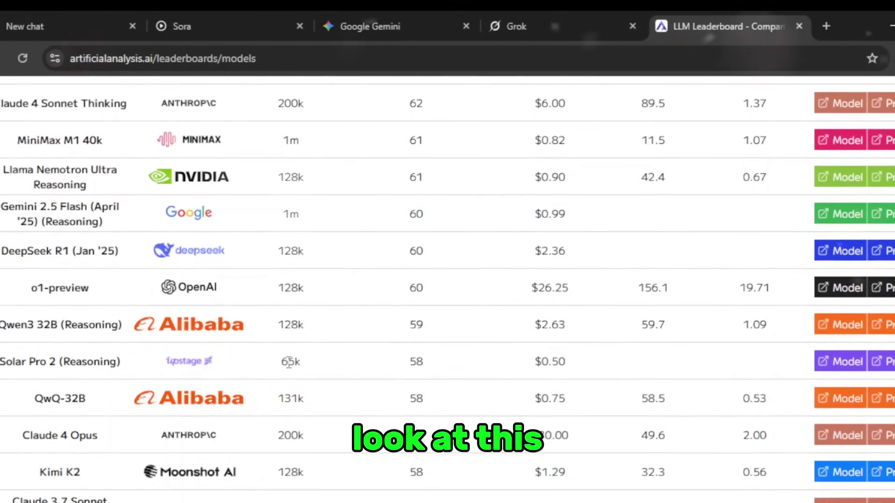
scroll(287, 321, up, 2)
scroll(288, 321, up, 3)
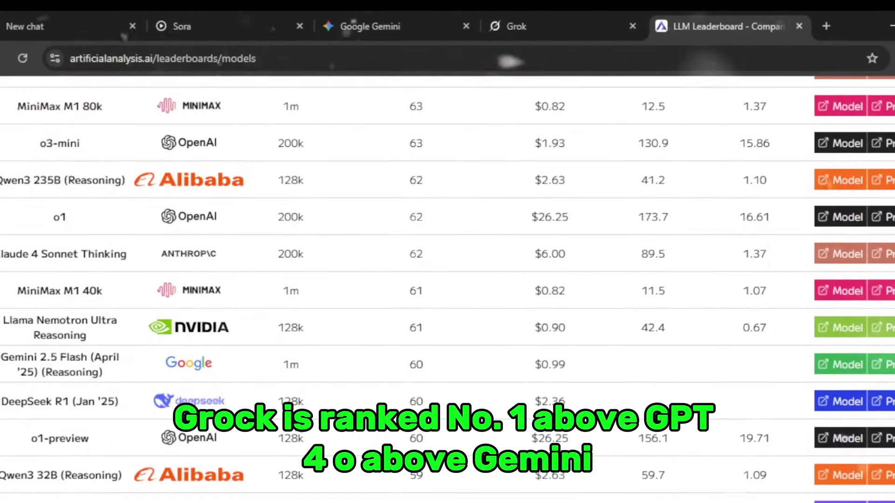
scroll(93, 121, up, 10)
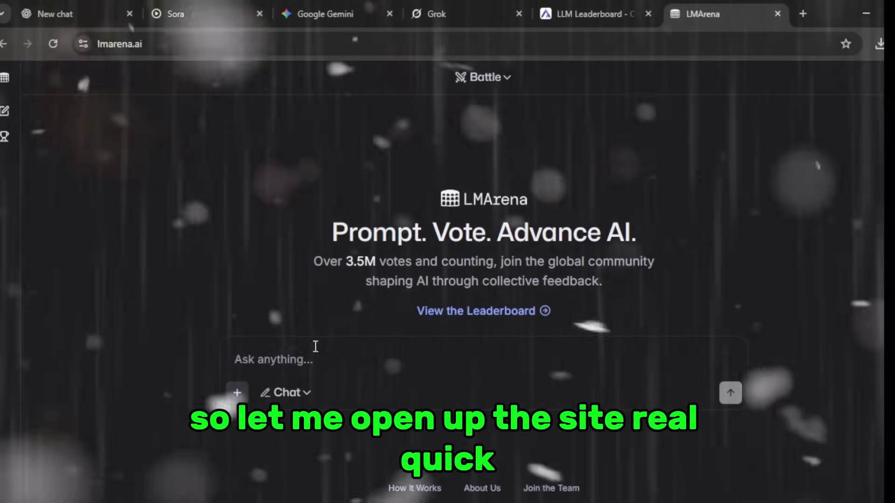
Step: Switch LMArena to Side by Side mode with grok-4-0709 as the second model
click(482, 77)
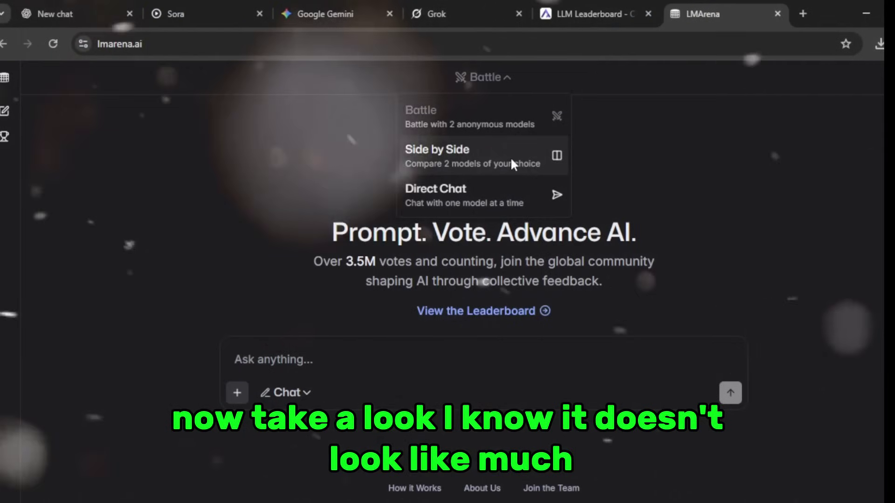
click(512, 164)
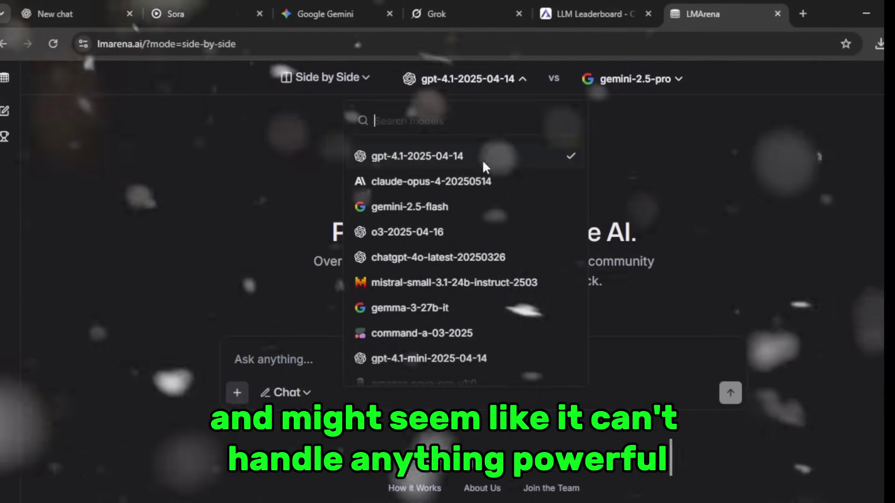
scroll(471, 227, down, 2)
scroll(471, 231, down, 3)
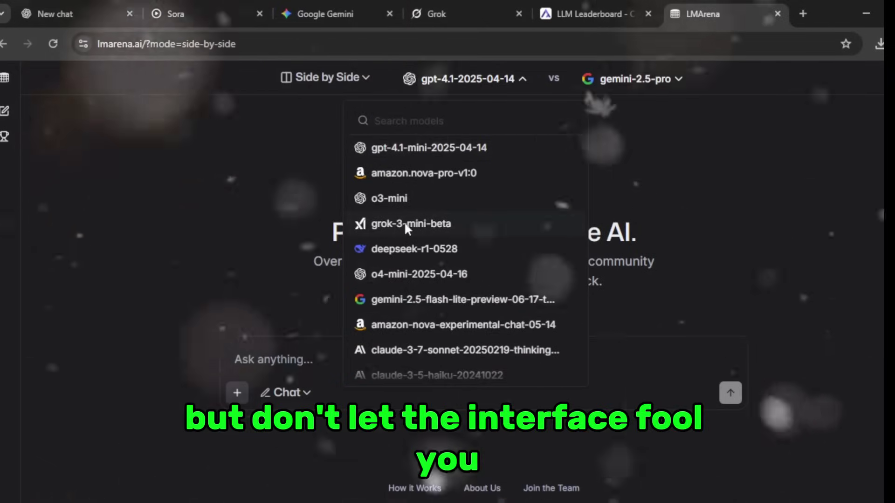
scroll(416, 326, down, 3)
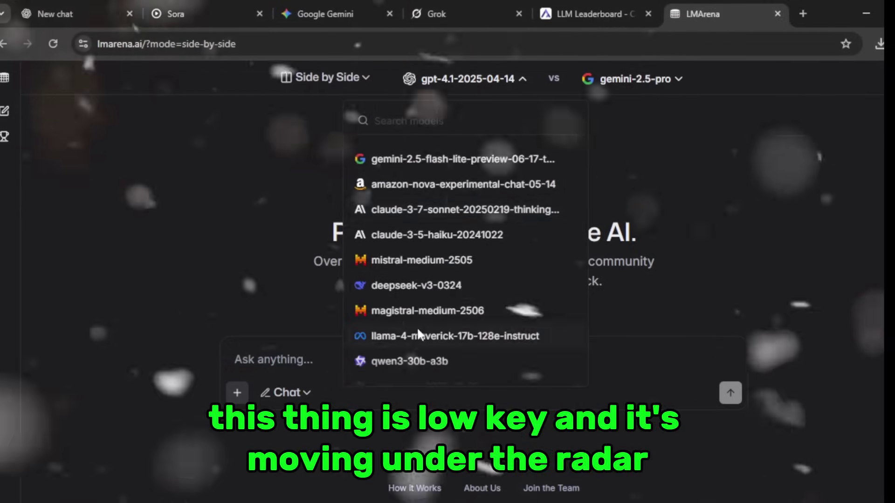
scroll(418, 332, down, 5)
scroll(417, 326, down, 2)
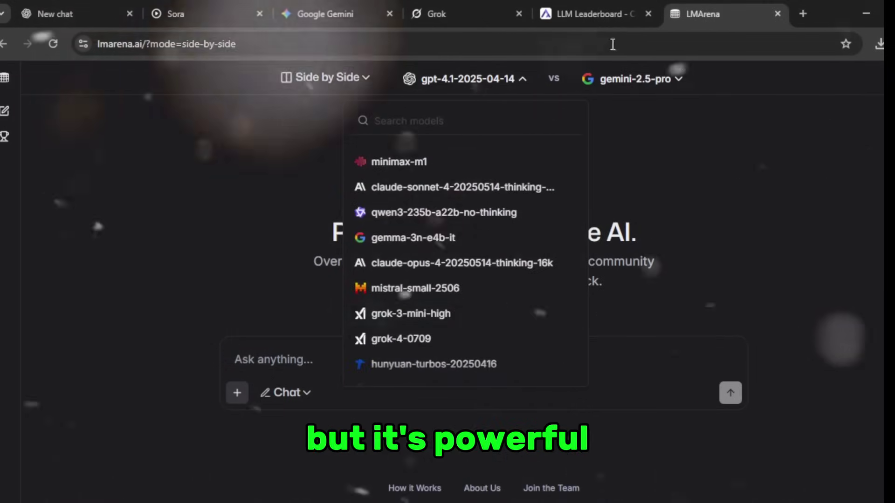
click(635, 79)
scroll(642, 188, down, 6)
scroll(639, 193, down, 8)
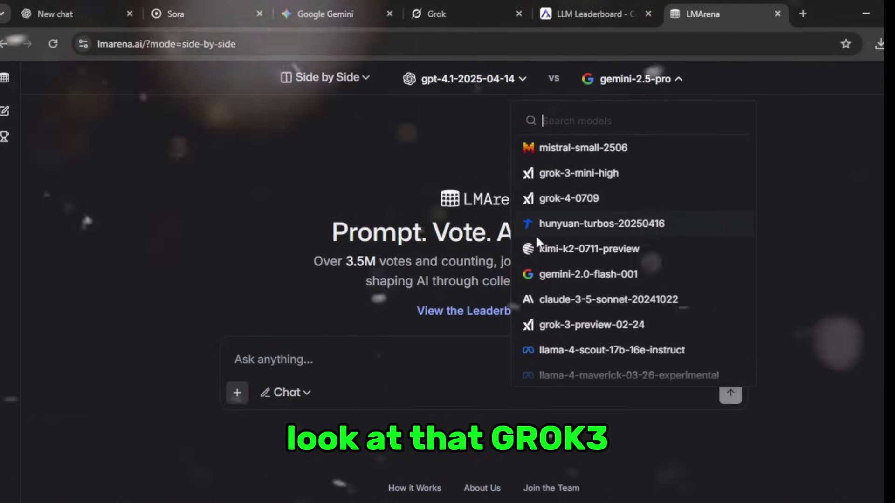
click(569, 201)
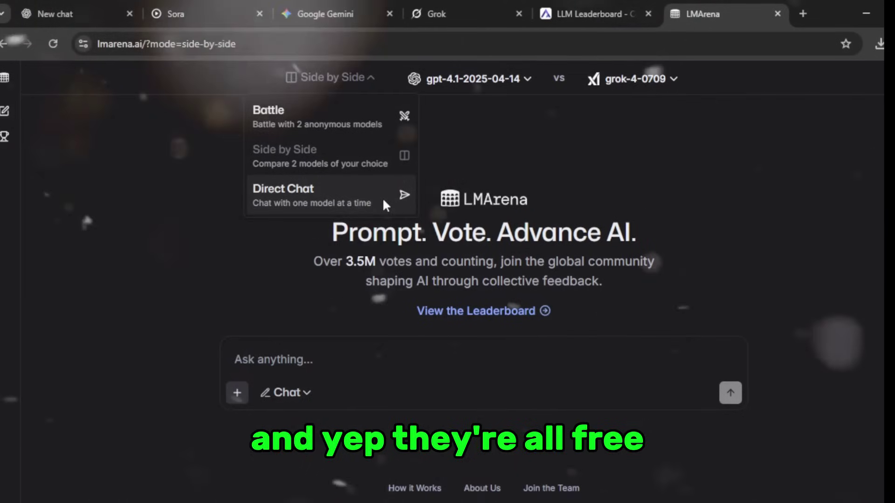
Step: Switch to Direct Chat and pick grok-4-0709 as the single chat model
click(384, 203)
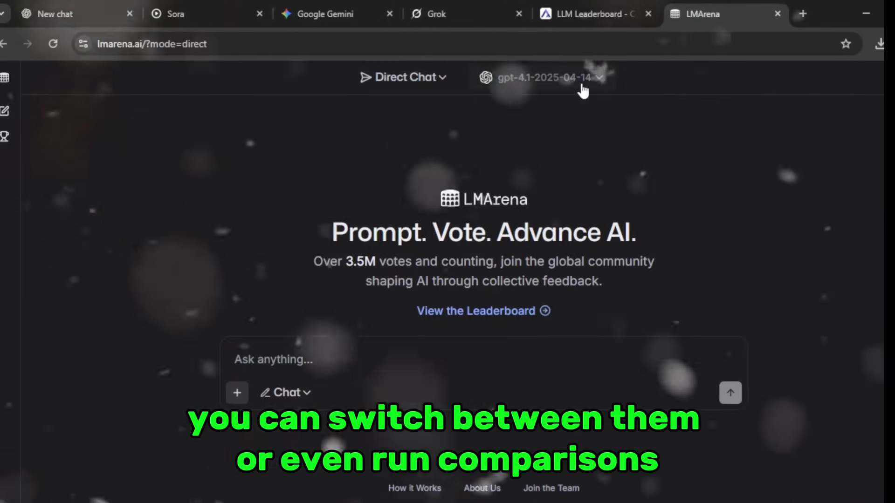
scroll(513, 247, down, 10)
scroll(512, 247, up, 2)
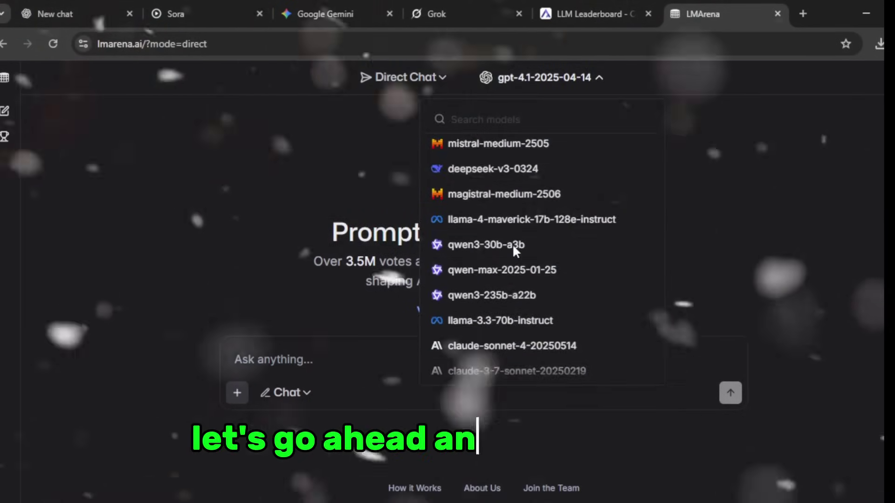
scroll(513, 247, down, 5)
scroll(512, 244, down, 3)
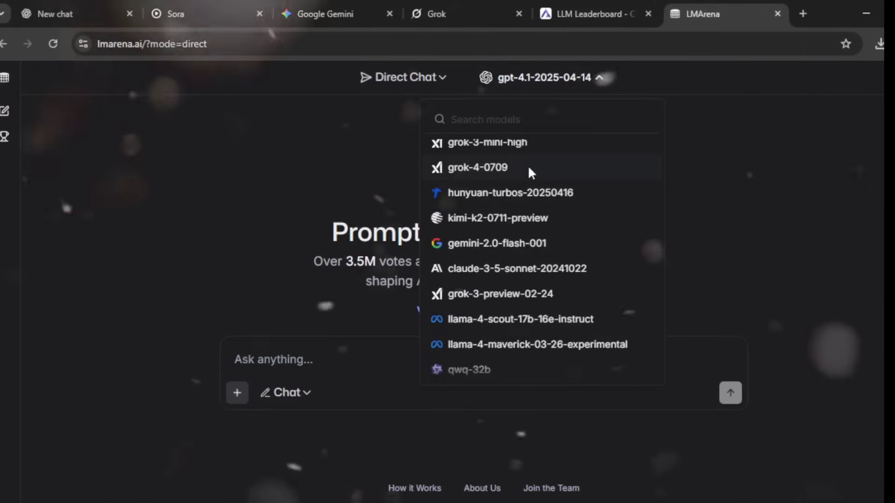
click(526, 167)
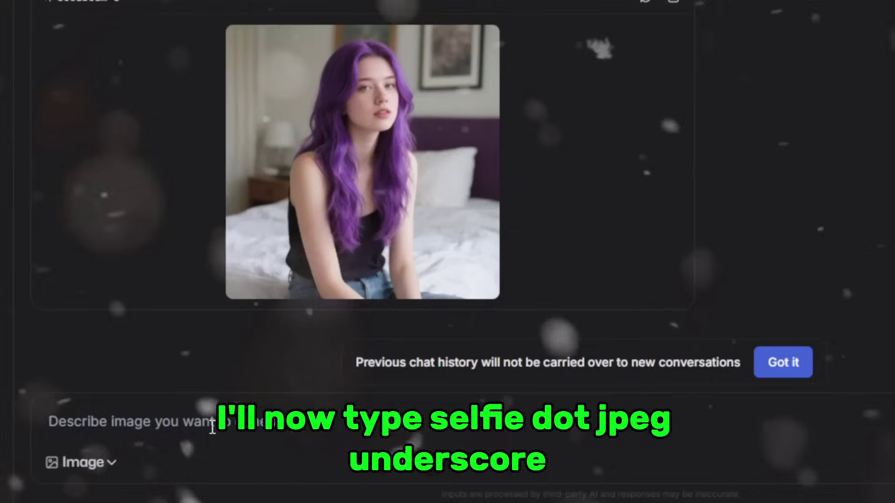
Step: Generate a seedream-3 selfie from the 'SELFIE.JPG' purple-hair prompt and download the image
click(212, 427)
text(SEL)
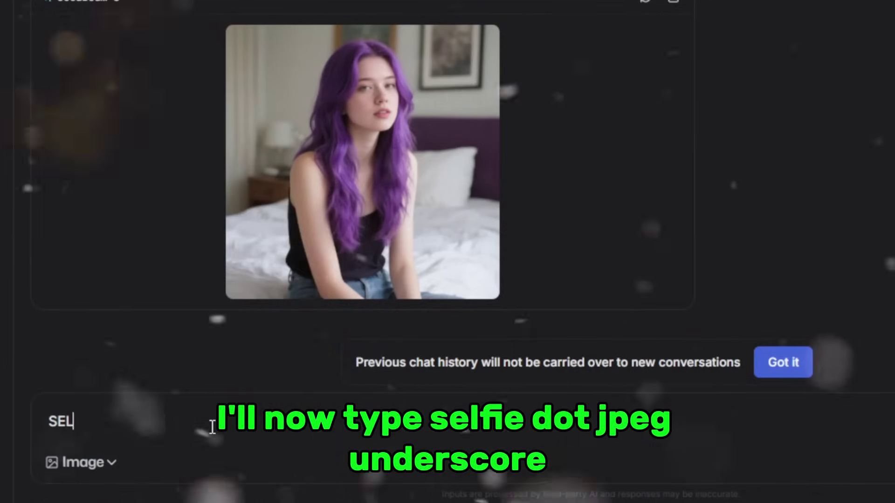
text(FIE)
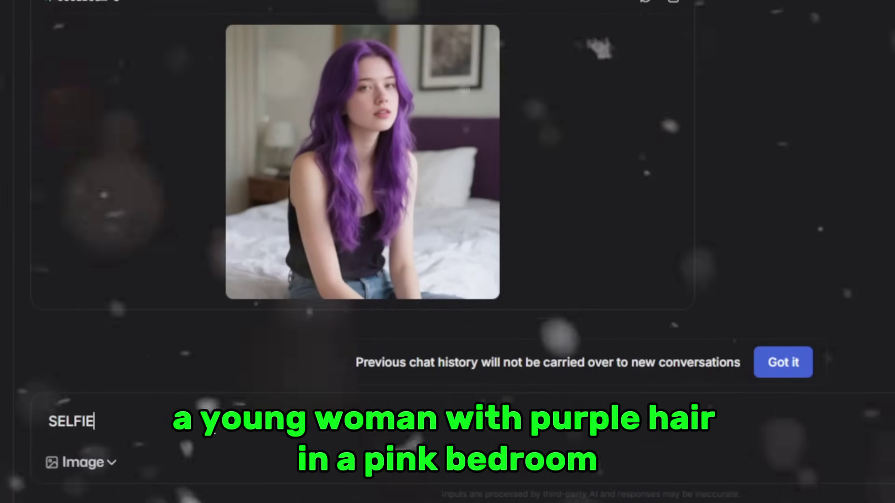
text(.JPG)
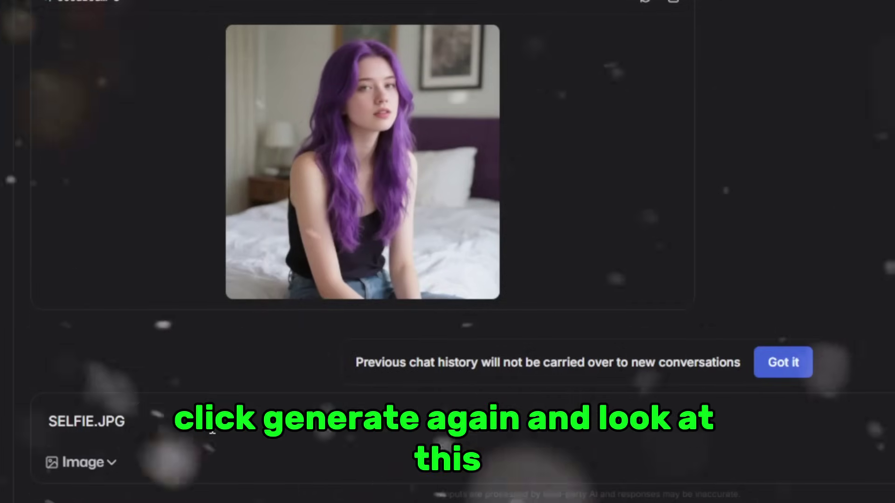
key(Return)
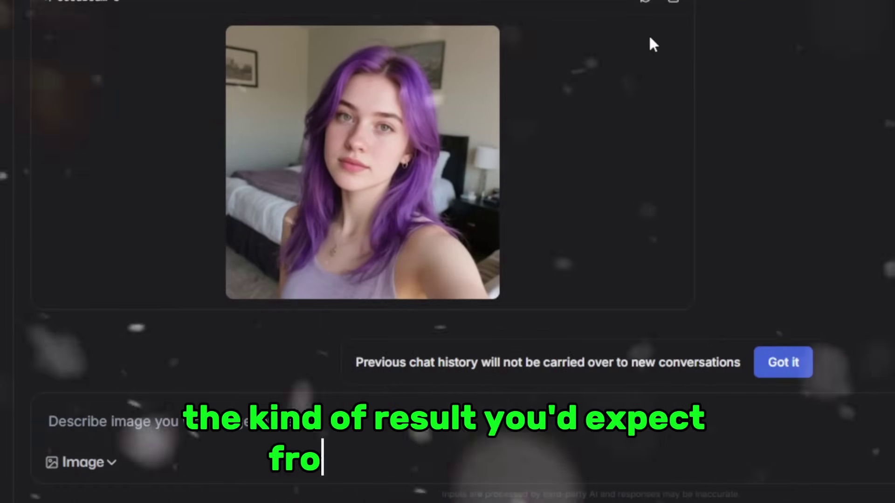
scroll(651, 40, up, 2)
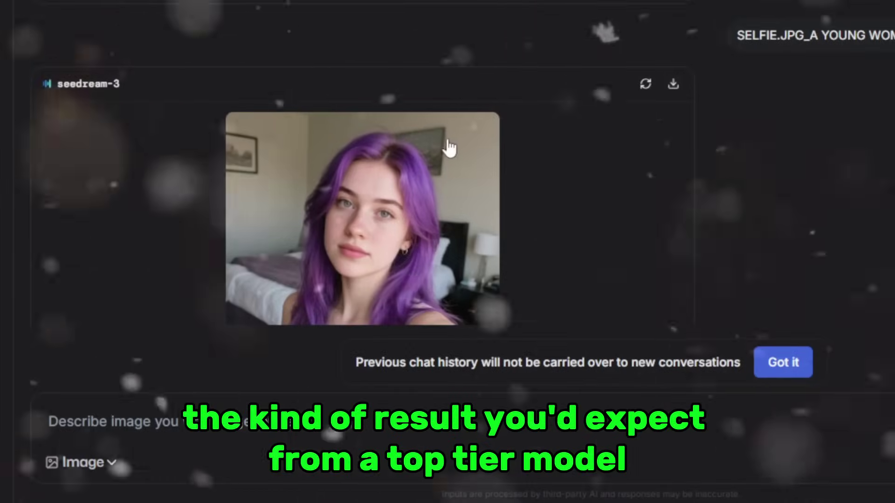
scroll(363, 189, down, 2)
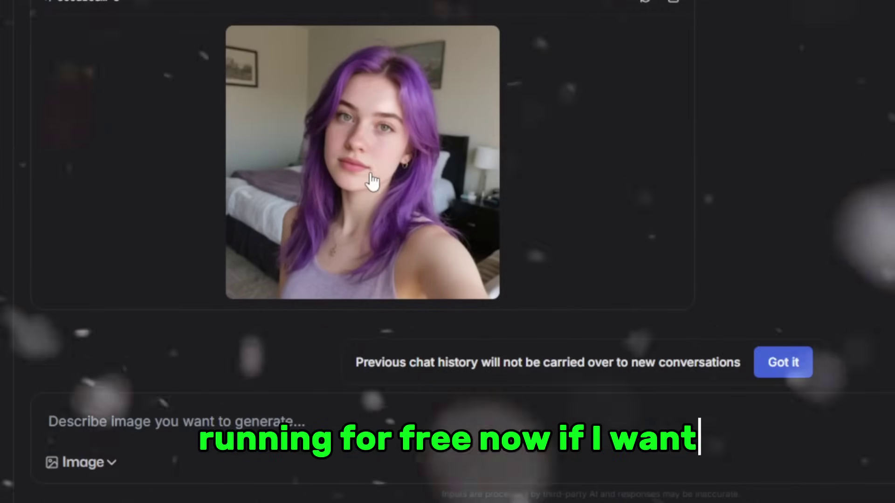
click(671, 6)
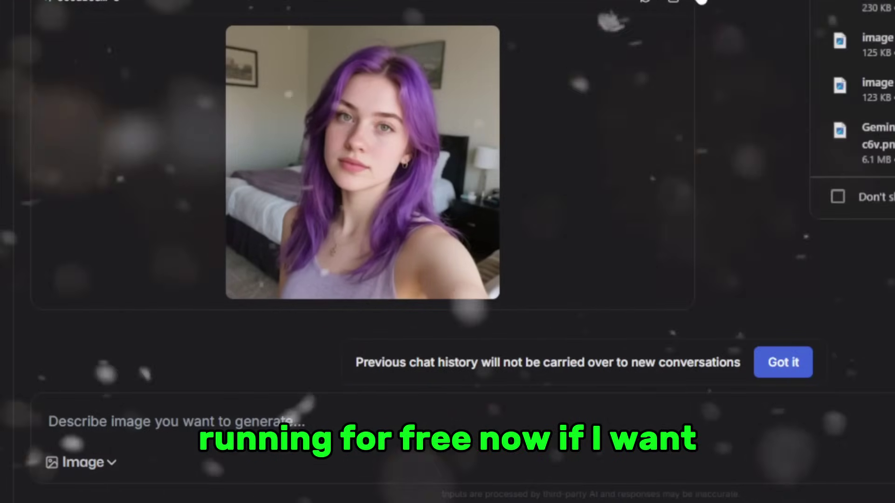
scroll(599, 74, down, 3)
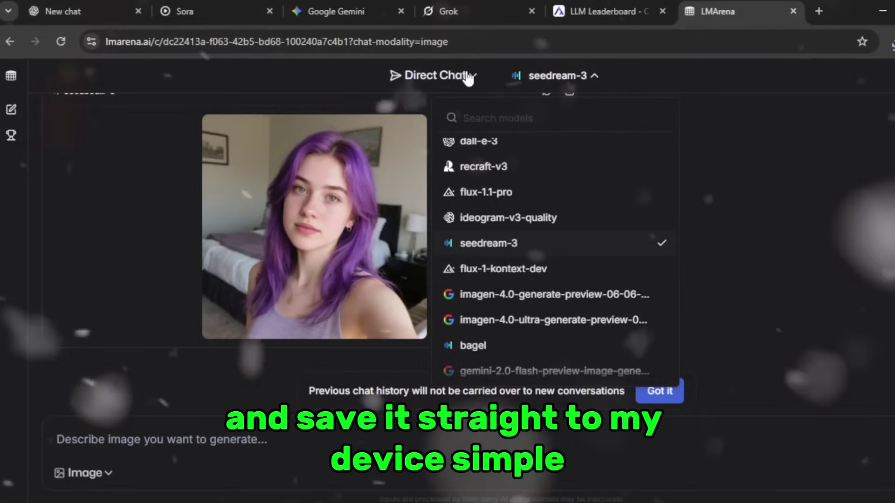
Step: Browse the LMArena sidebar and site menu, then start a fresh new chat
click(21, 74)
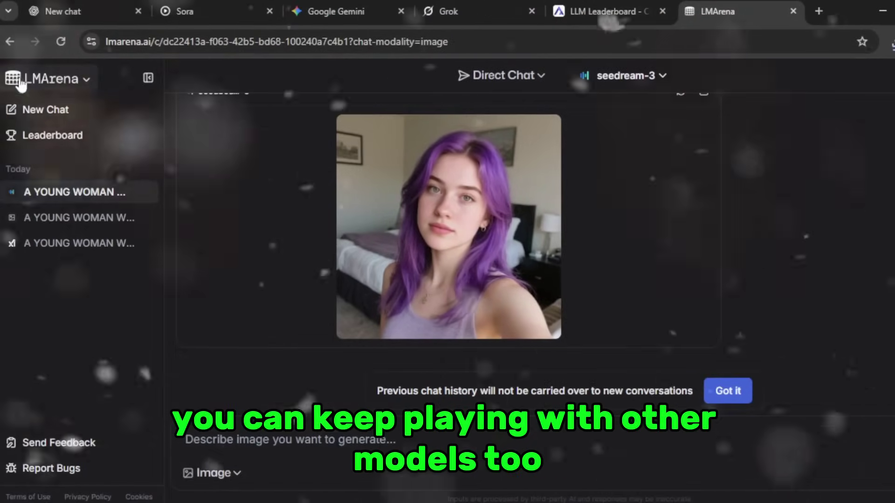
click(85, 78)
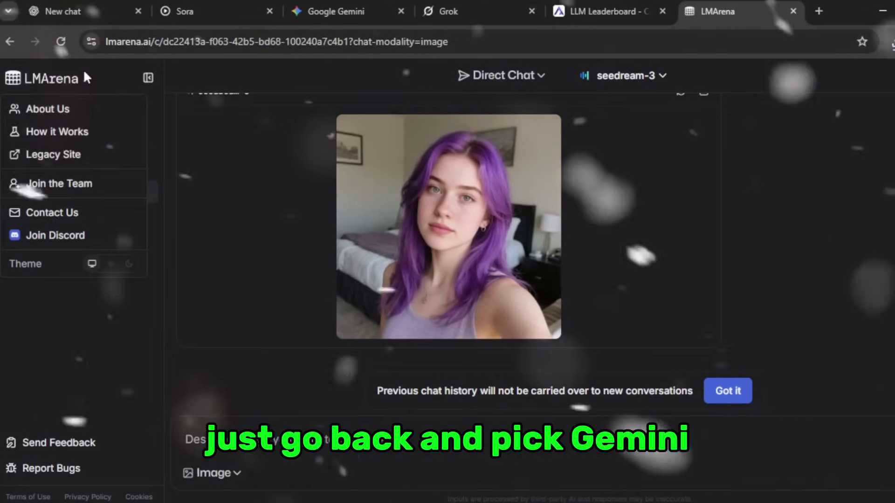
click(203, 129)
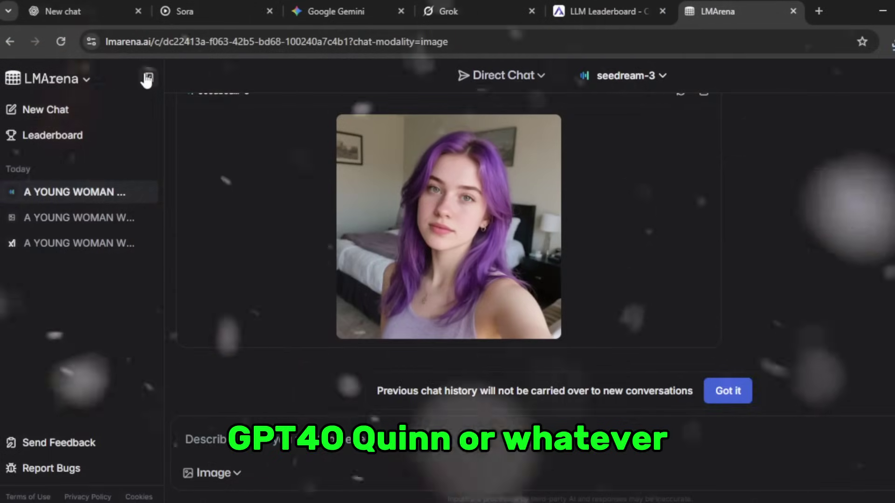
click(148, 78)
click(12, 109)
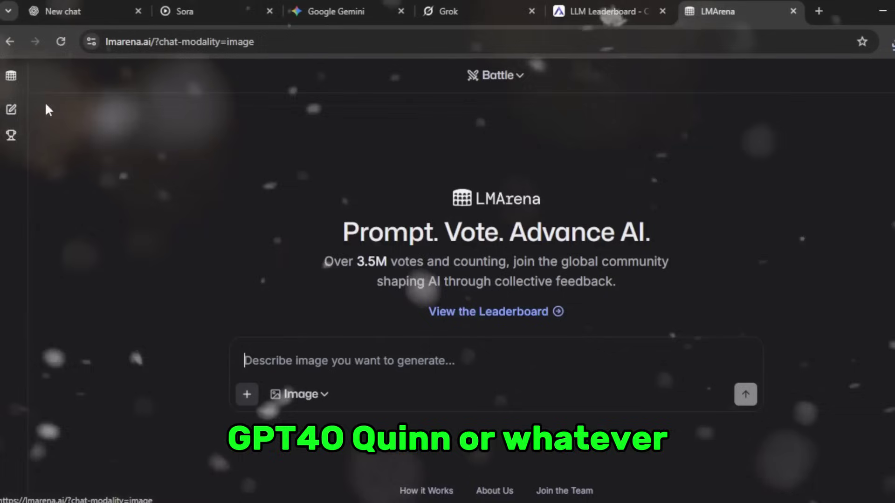
Step: Switch to side-by-side comparison and browse image models like flux-1-kontext-pro and gpt-image-1
click(515, 75)
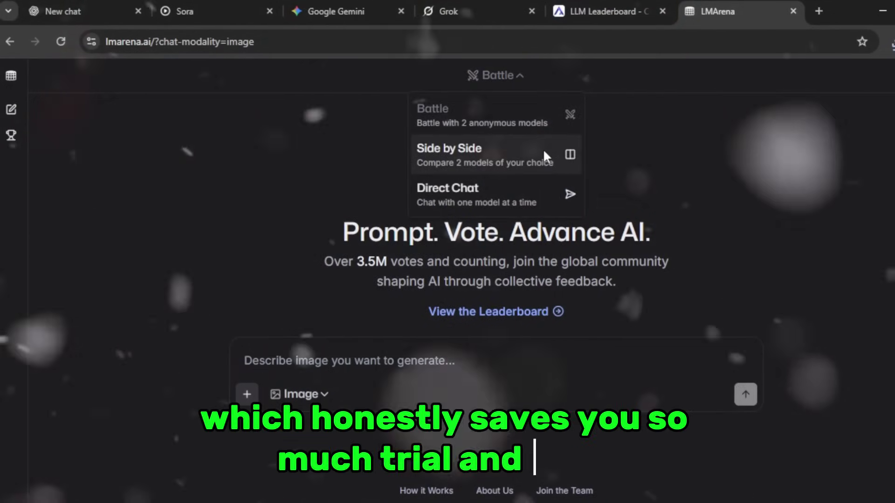
click(543, 150)
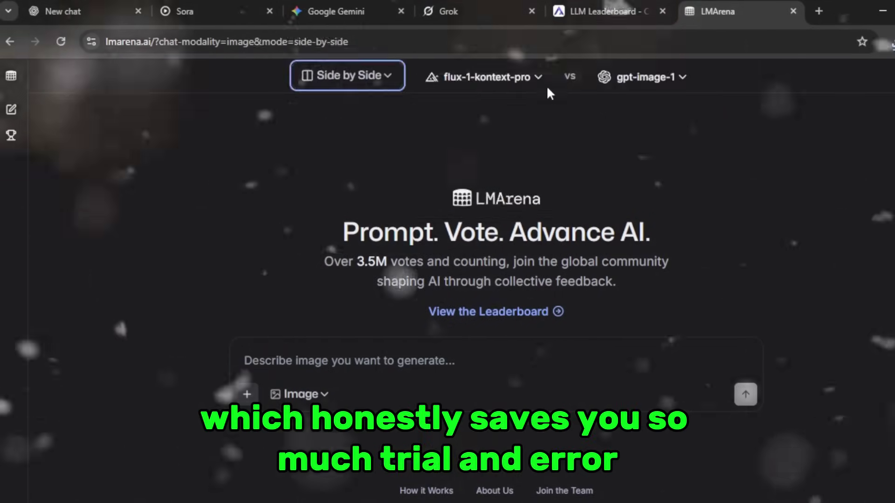
click(536, 79)
scroll(512, 191, down, 3)
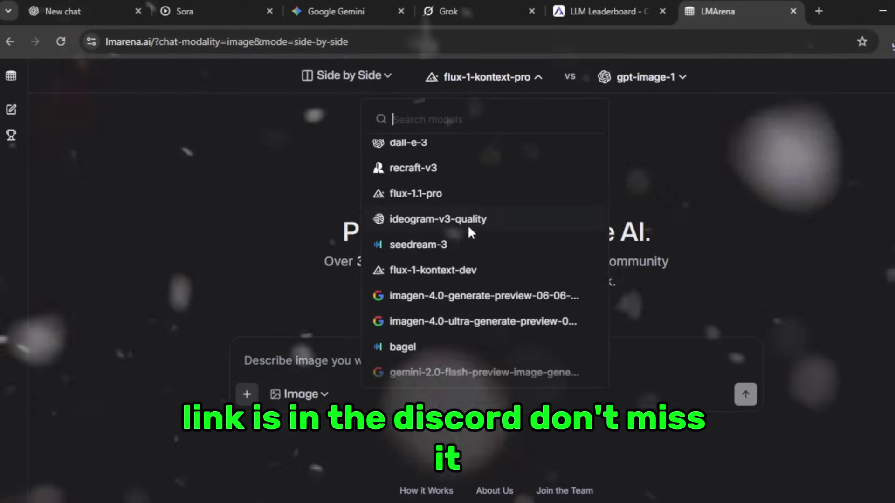
scroll(467, 247, up, 1)
scroll(467, 270, up, 5)
click(643, 77)
click(643, 76)
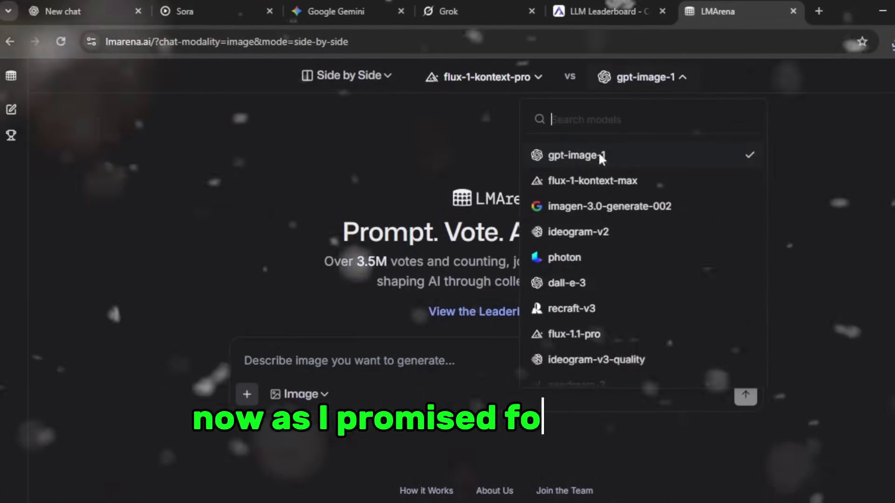
scroll(758, 298, down, 3)
Step: Change the arena from image to chat mode and browse left and right models around gemini-2.5-pro
click(301, 394)
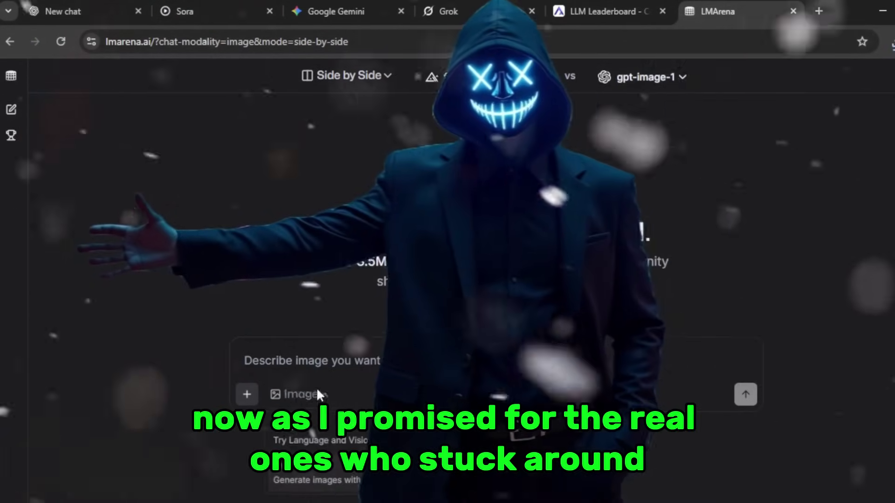
click(311, 425)
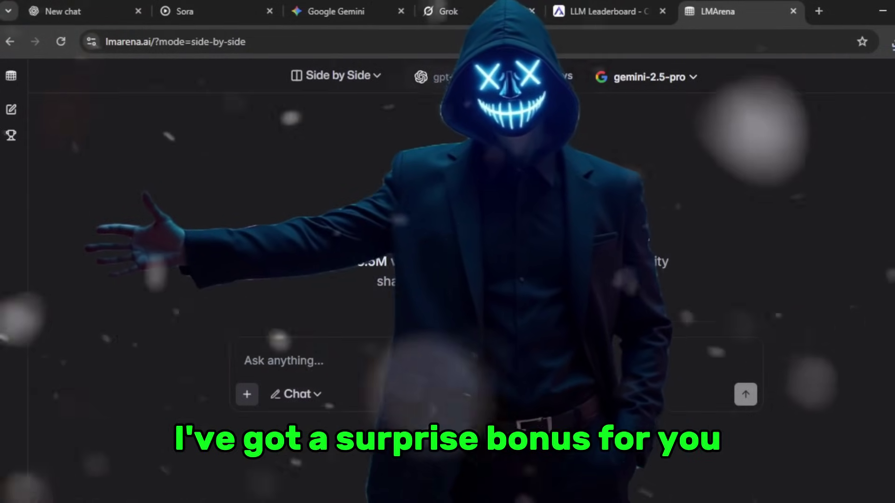
click(462, 77)
scroll(478, 261, down, 6)
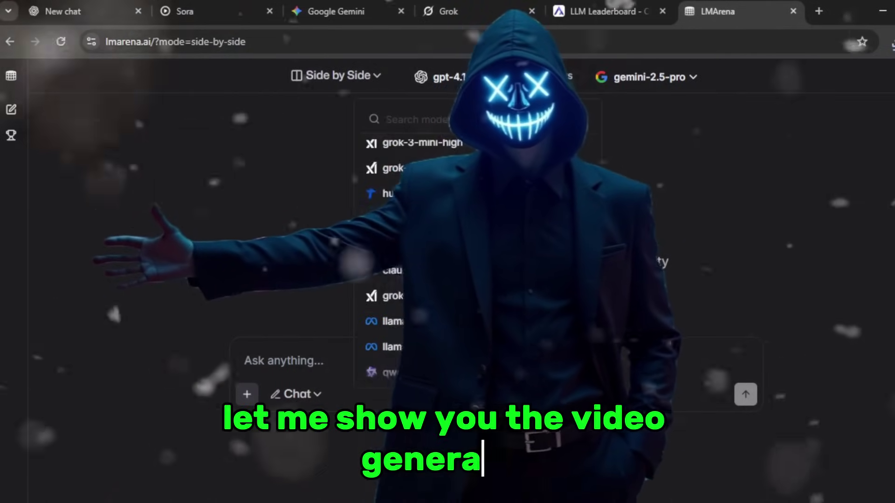
click(693, 78)
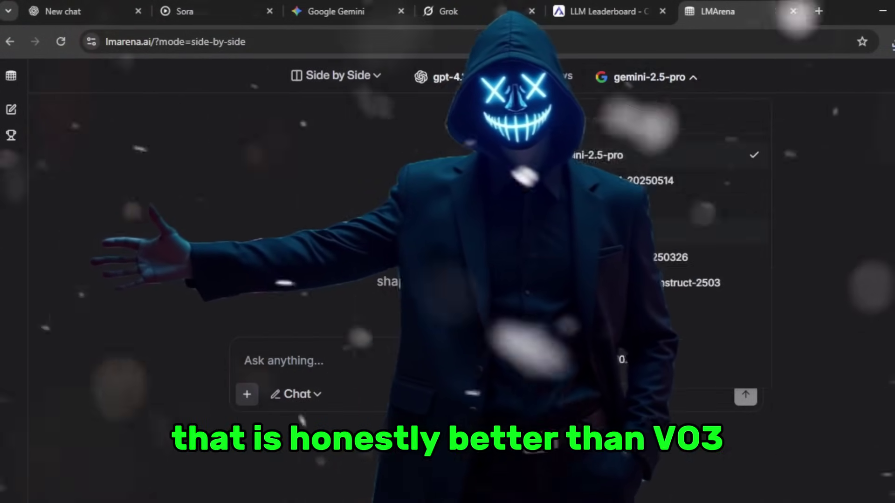
scroll(662, 256, down, 5)
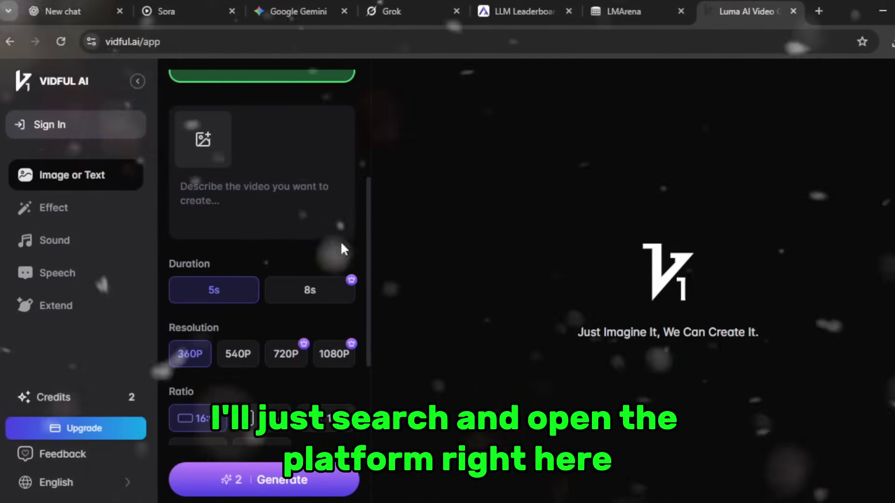
Step: Sign in to VidFul AI and start typing the prompt 'A dog with wings flying in the sky'
scroll(266, 236, up, 5)
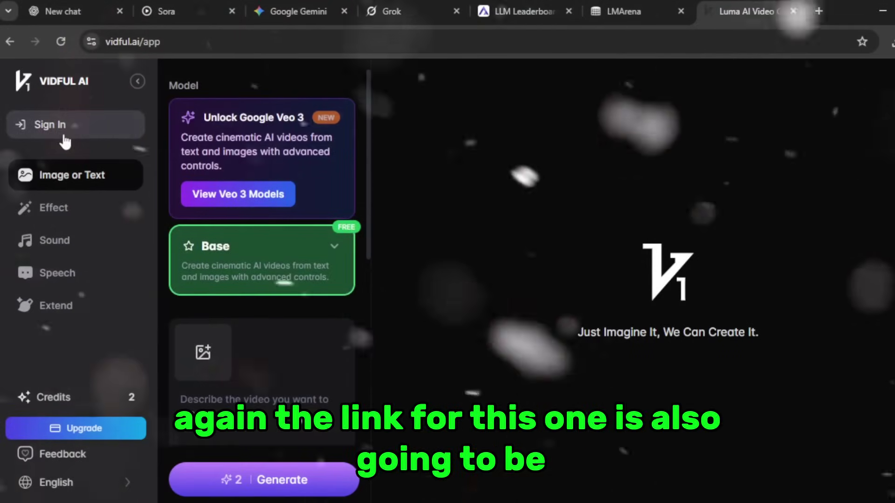
click(64, 134)
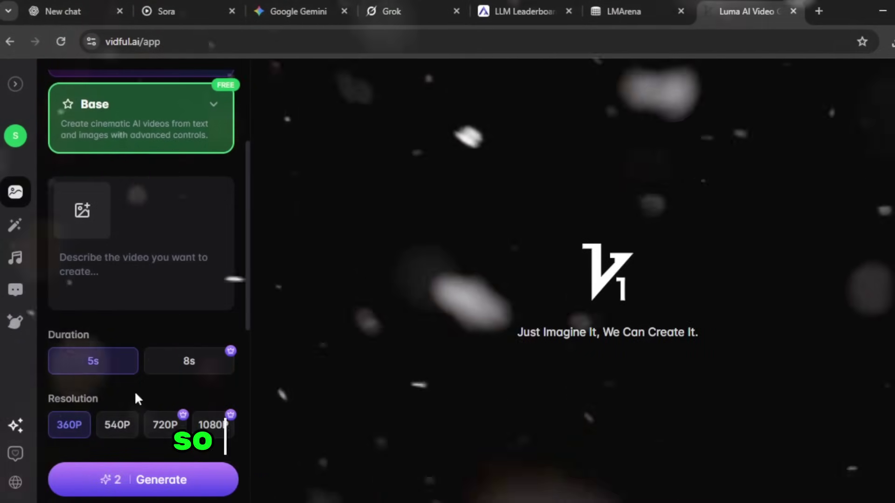
scroll(119, 326, down, 5)
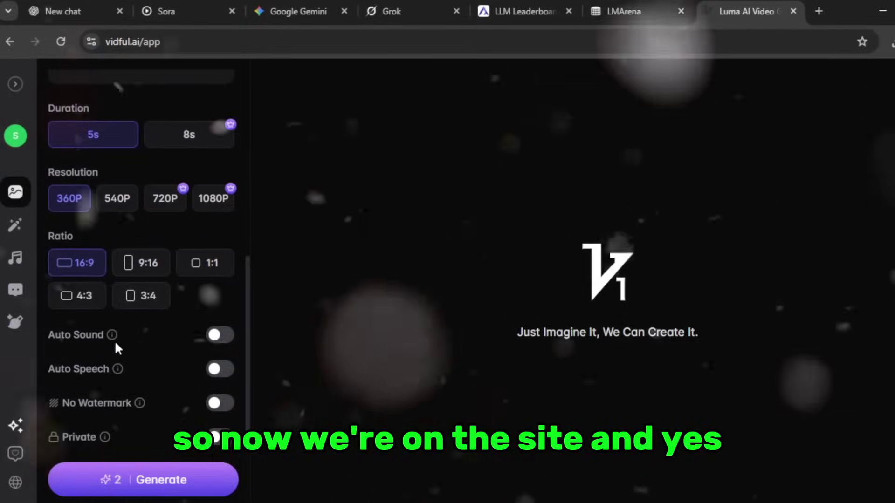
scroll(122, 332, up, 8)
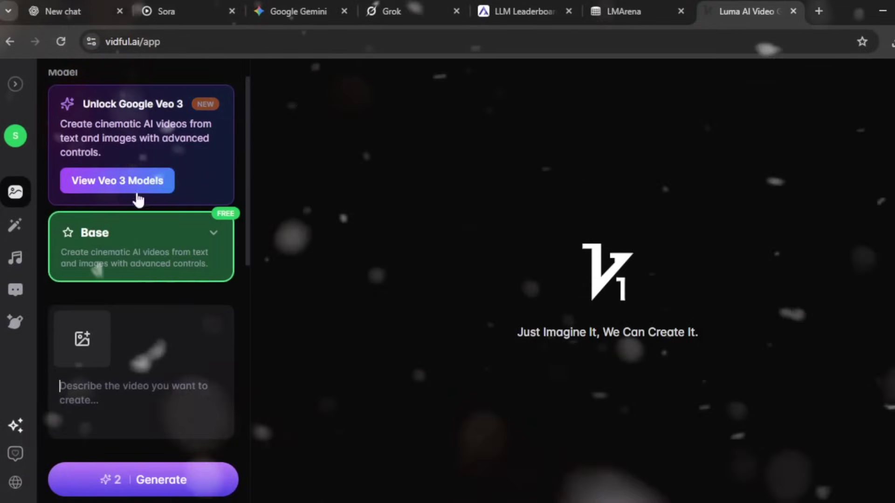
scroll(132, 343, down, 7)
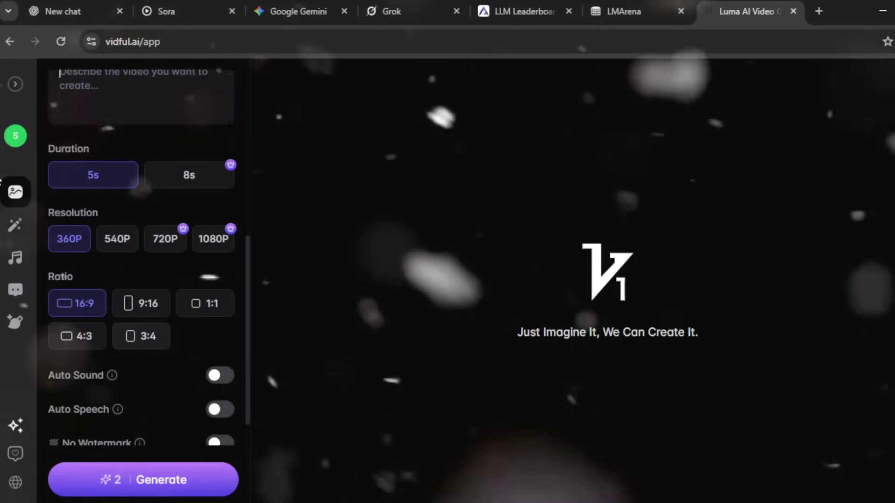
scroll(112, 159, up, 2)
click(111, 160)
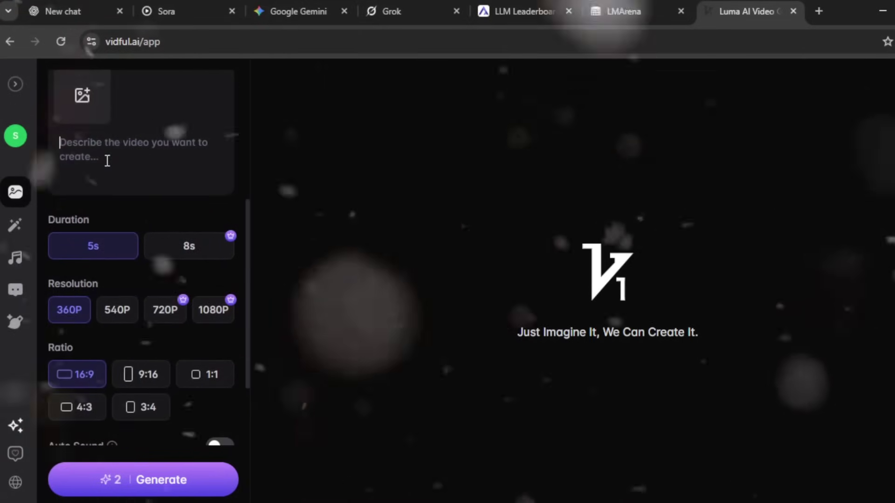
text(A DOG )
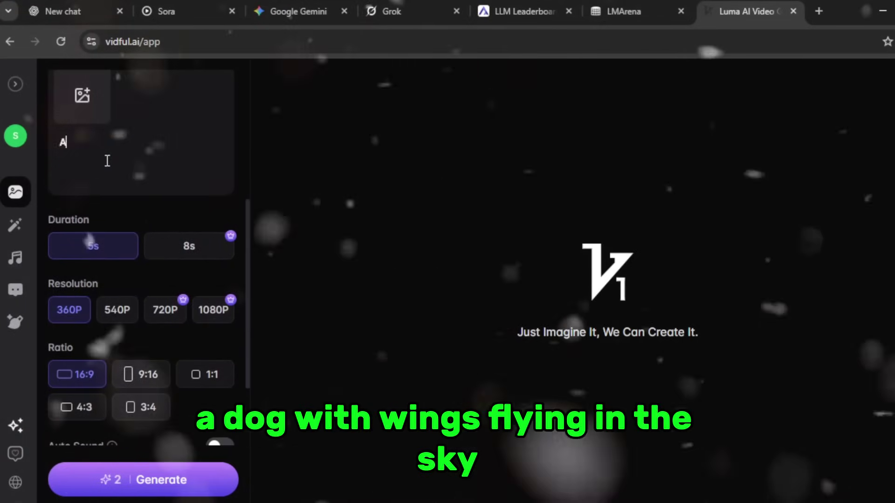
text(WITH WINGS FLYING IN THE SKY)
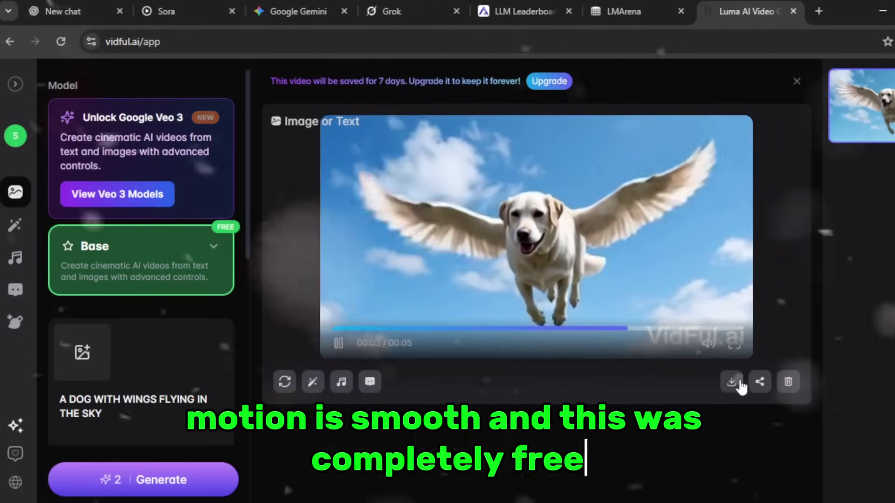
Step: Download the generated winged-dog video from VidFul AI
click(740, 385)
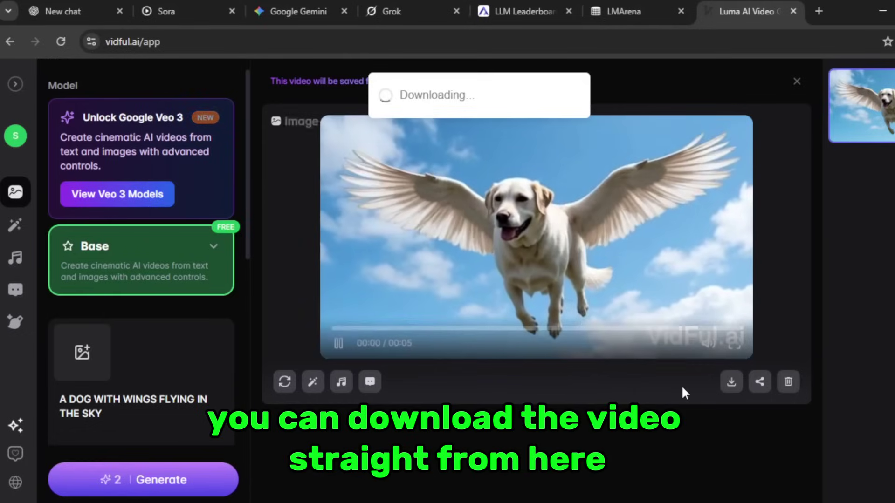
scroll(79, 305, down, 5)
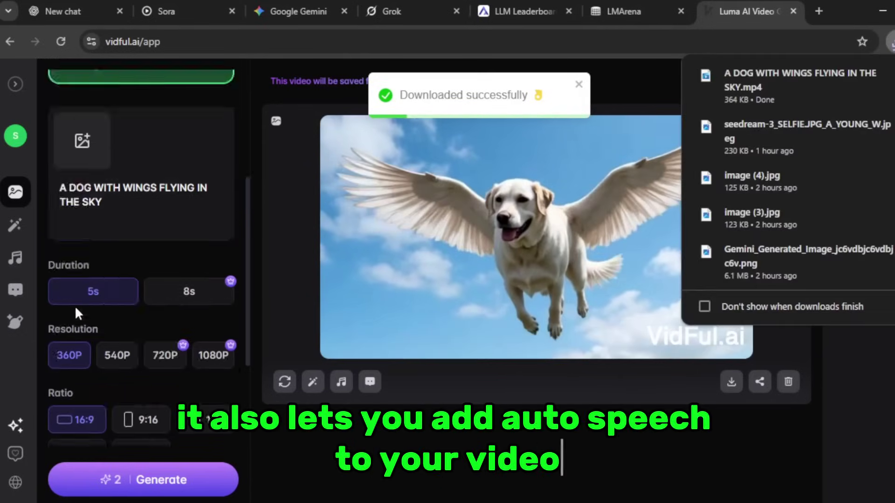
scroll(75, 311, down, 2)
scroll(193, 351, down, 3)
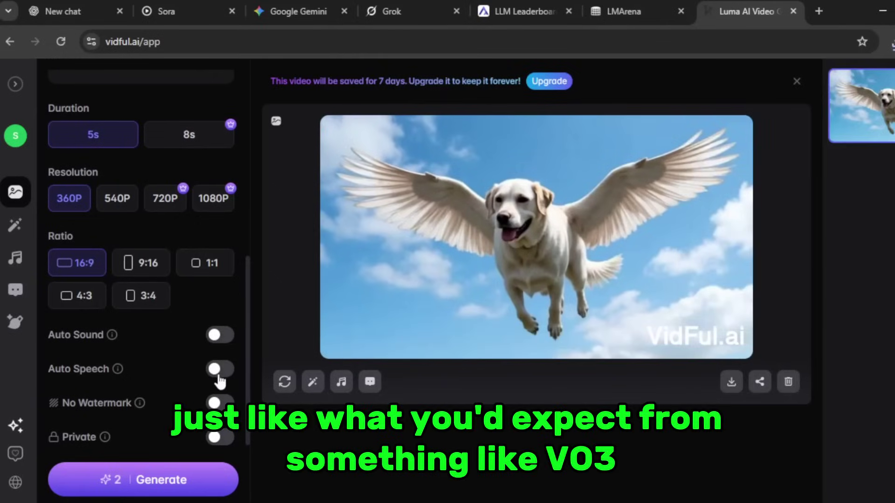
scroll(219, 381, up, 3)
scroll(199, 359, down, 3)
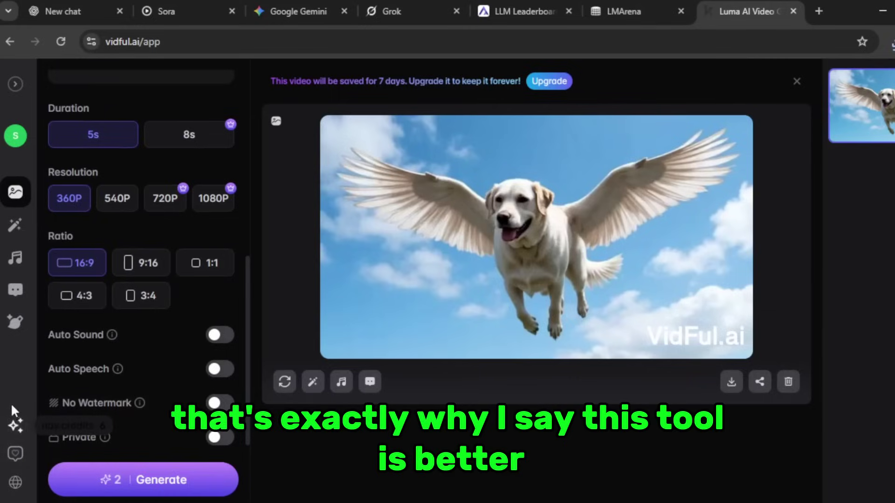
scroll(74, 158, up, 5)
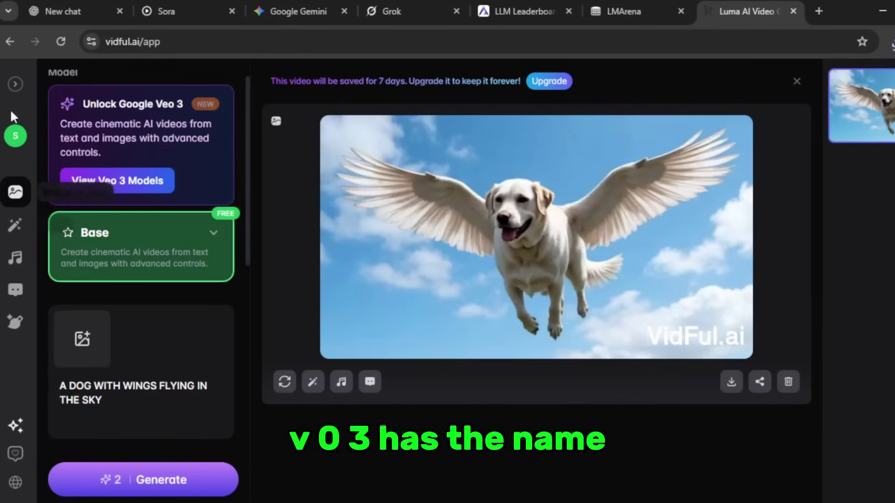
Step: Dismiss the 7-day storage notice, collapse the sidebar, and search Google for GMAILNATOR
click(797, 83)
scroll(52, 405, down, 5)
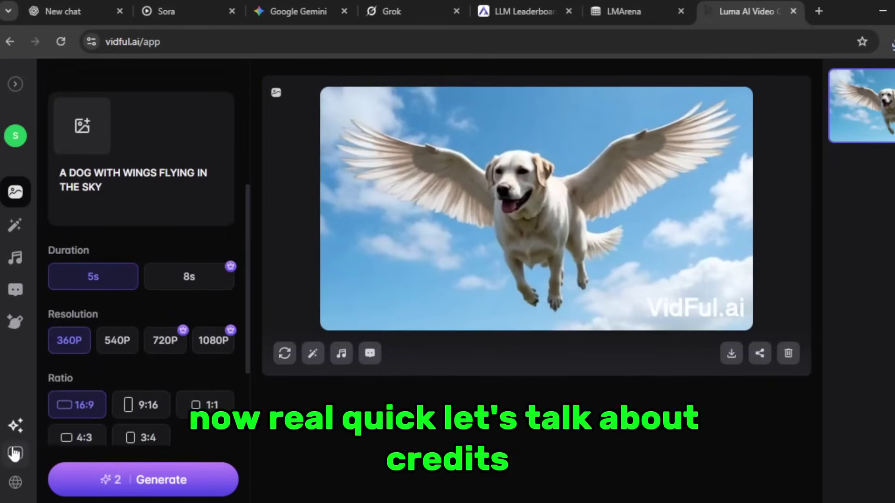
click(16, 453)
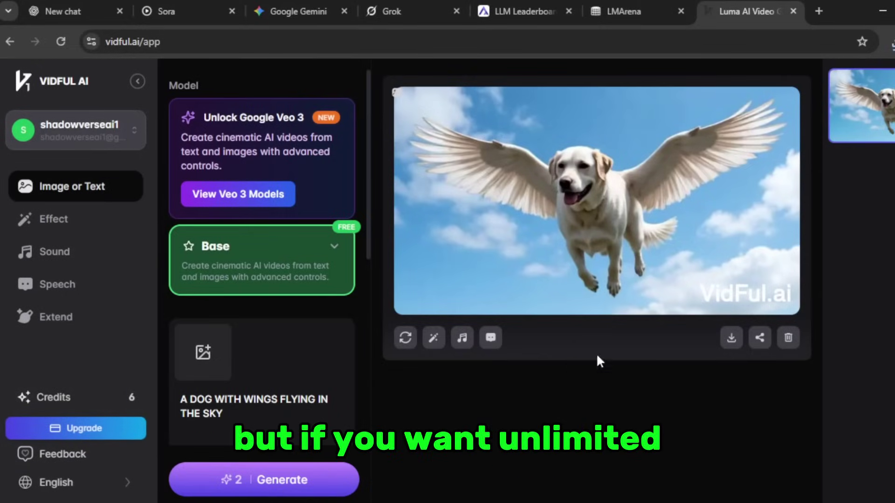
click(137, 83)
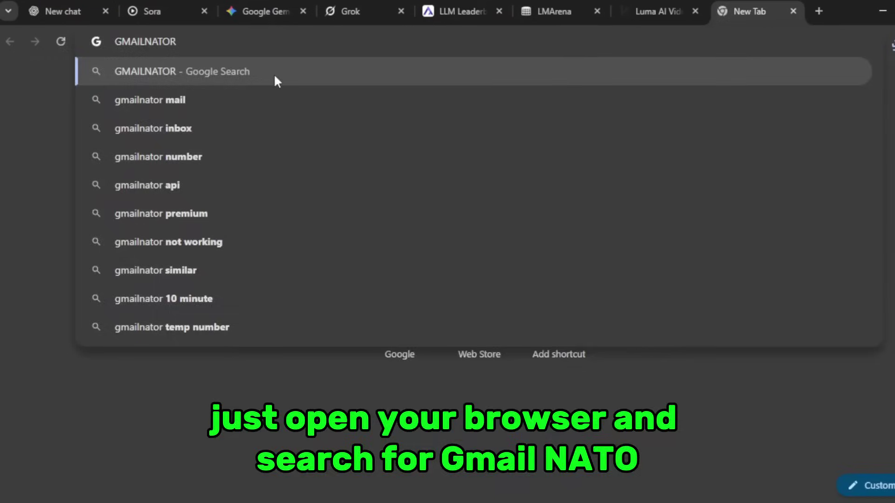
click(273, 76)
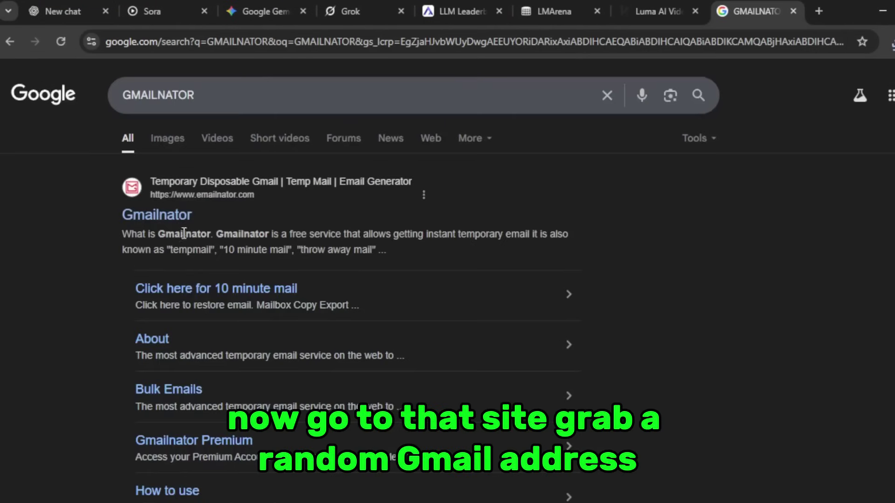
Step: Open Emailnator from the Gmailnator result and find its generated disposable googlemail address, checking the VidFul tab
click(182, 216)
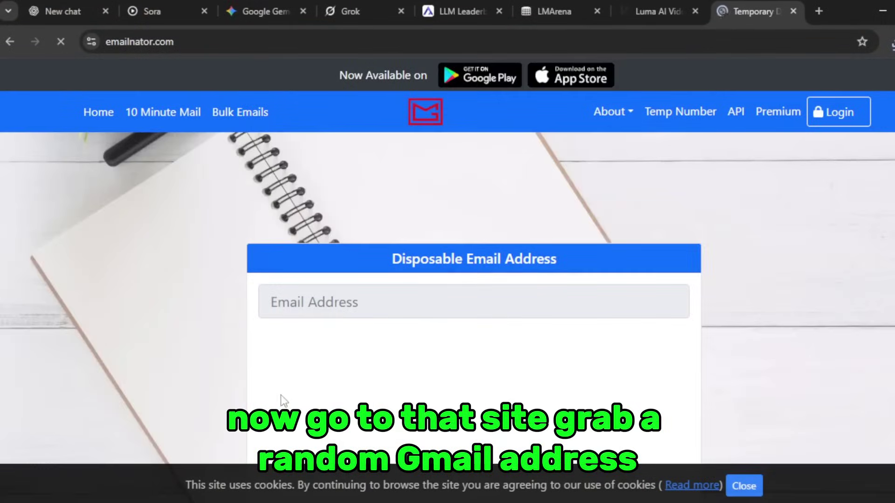
scroll(283, 400, down, 3)
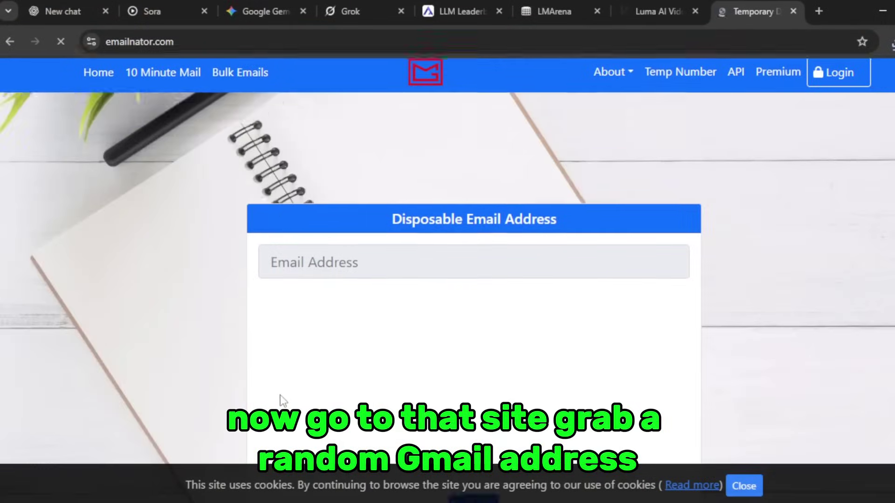
scroll(279, 399, down, 3)
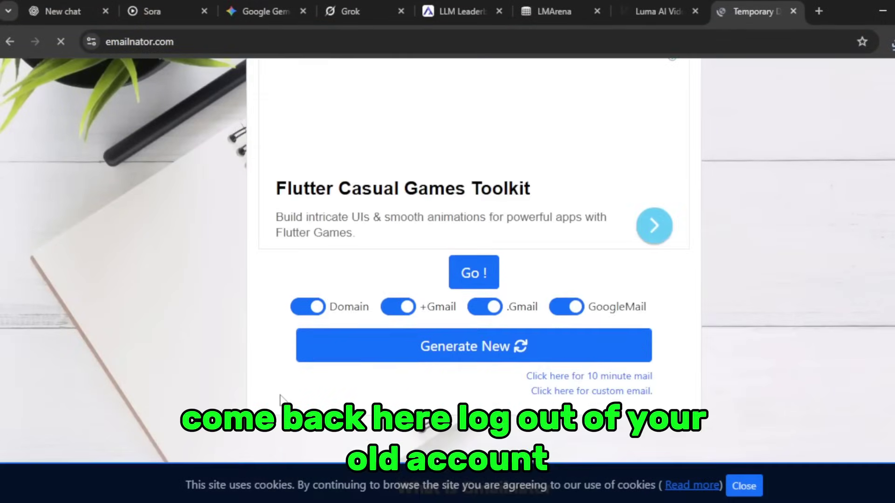
scroll(236, 285, up, 6)
scroll(320, 338, down, 2)
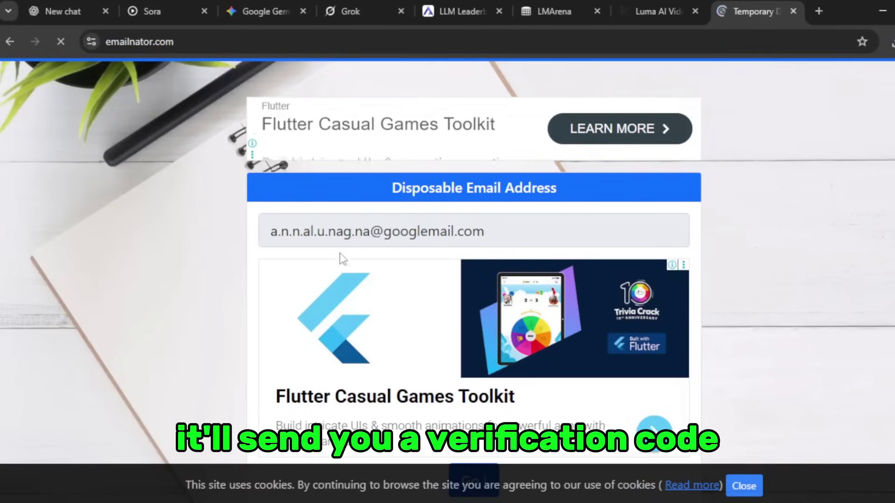
scroll(375, 259, down, 3)
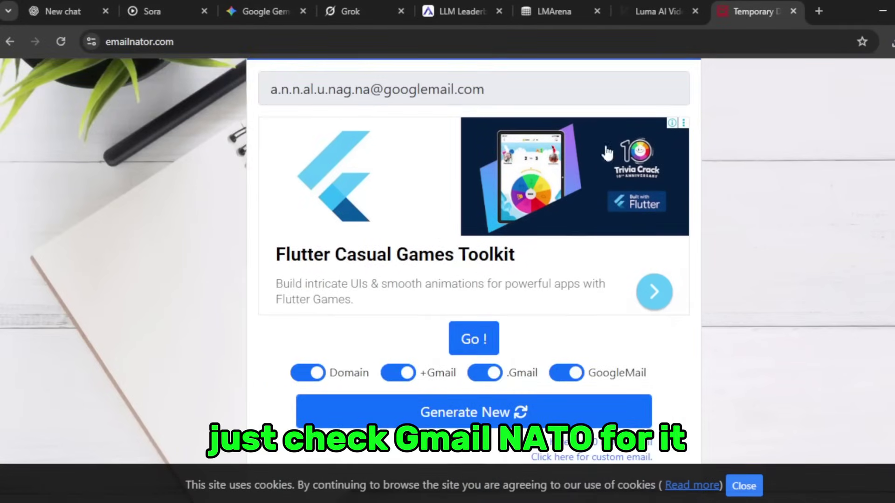
click(656, 6)
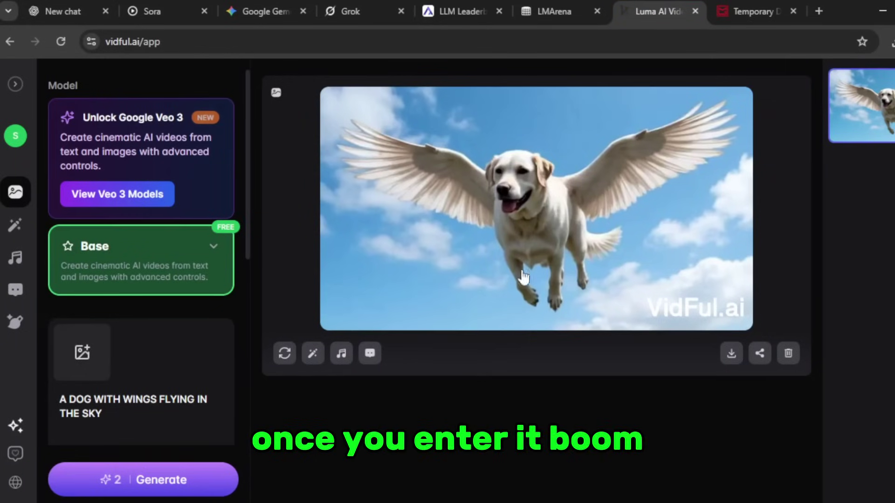
click(725, 4)
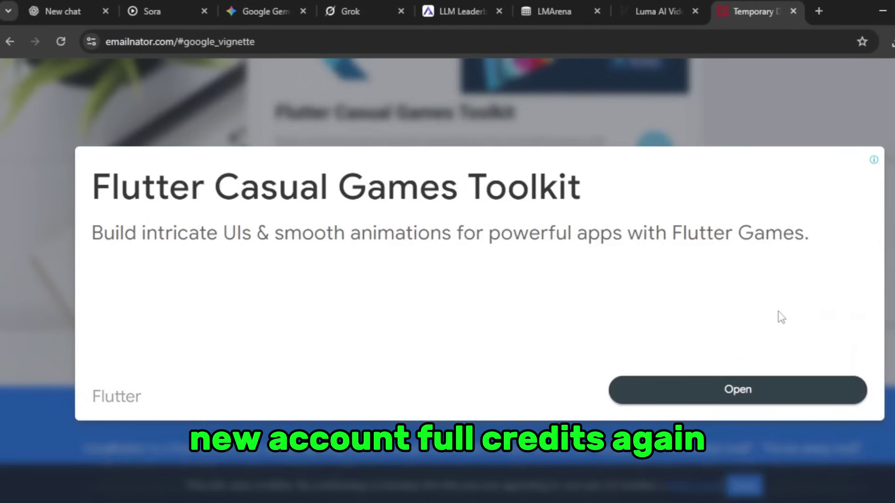